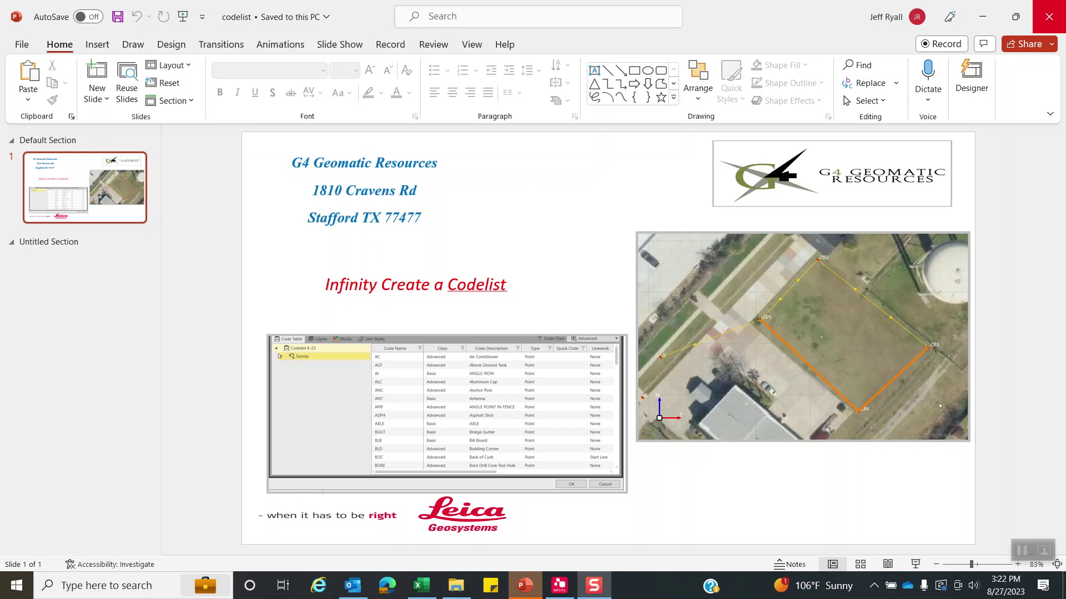
Minimize the PowerPoint presentation after viewing the 'Infinity Create a Codelist' title slide.
left_click(982, 15)
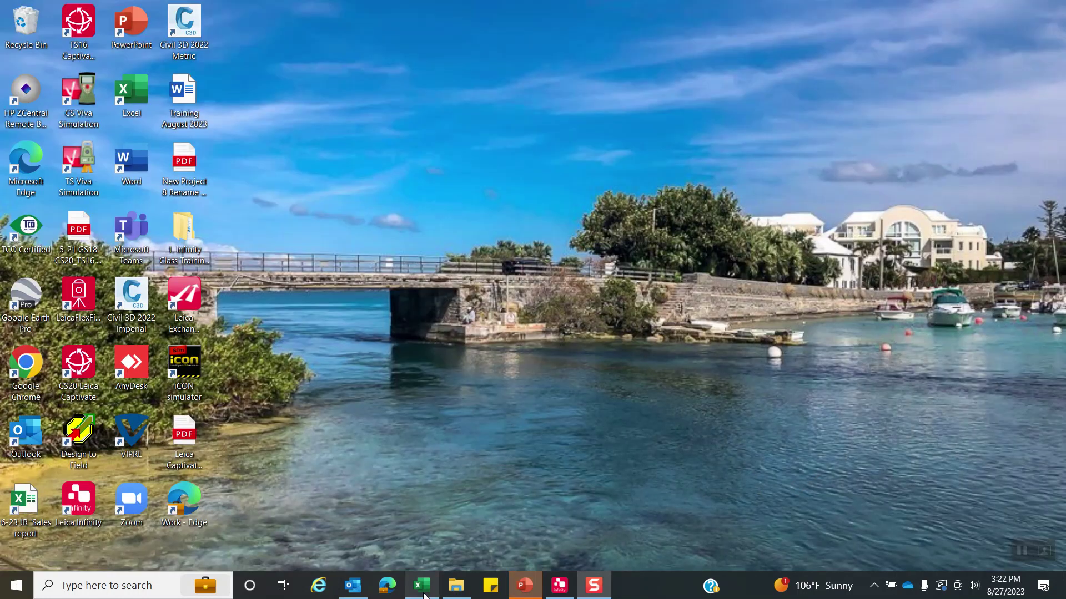
left_click(432, 589)
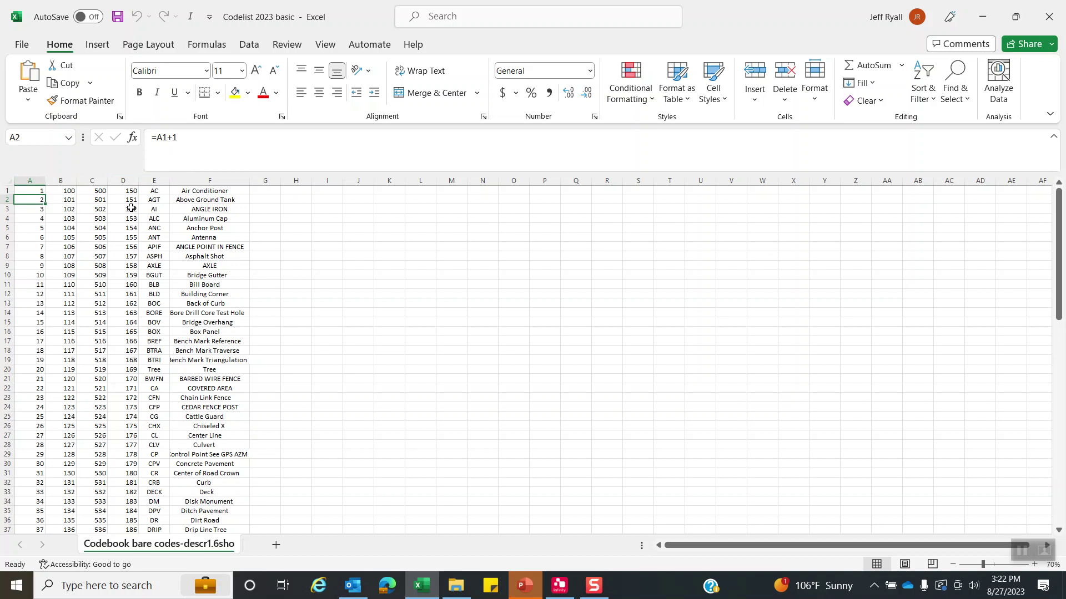
left_click(37, 191)
left_click(39, 199)
scroll(134, 472, "down", 2)
scroll(131, 466, "up", 2)
left_click(985, 20)
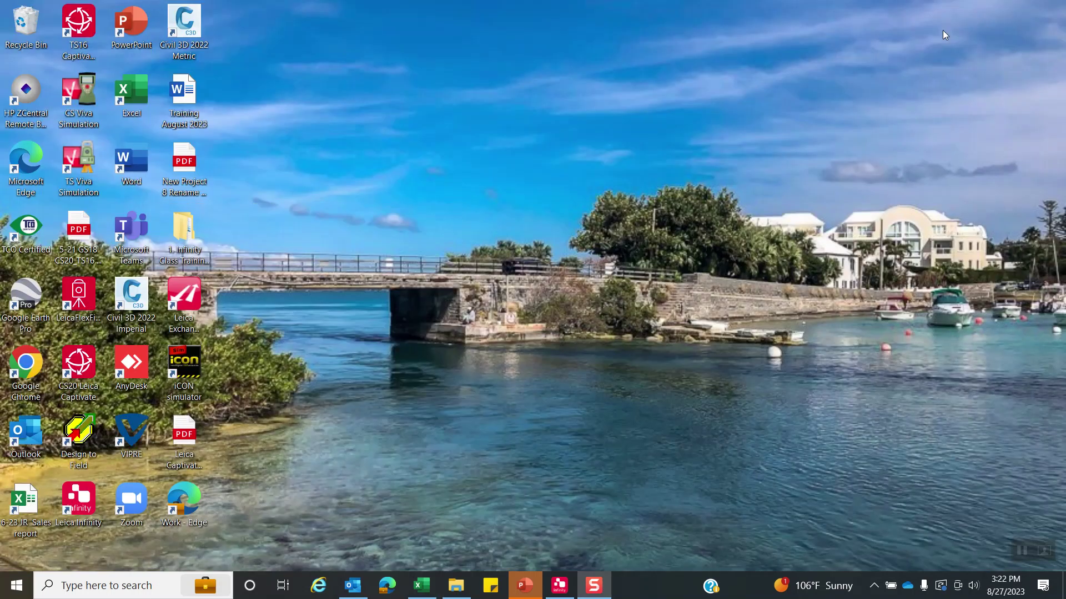
Create a new Leica Infinity project named 'Codelist 2023-A'.
left_click(561, 588)
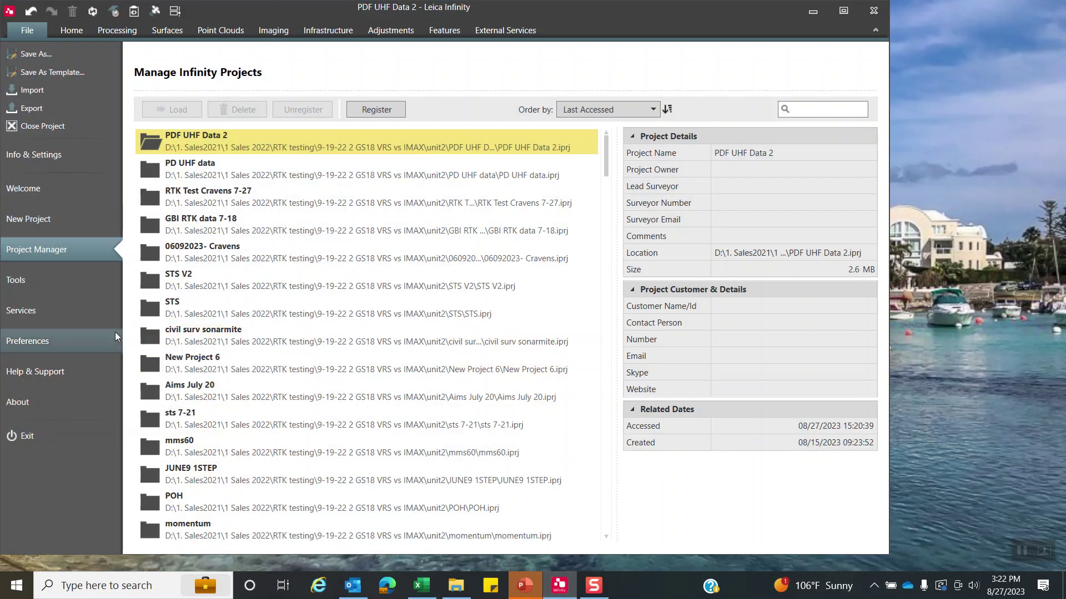
left_click(69, 220)
left_click(273, 194)
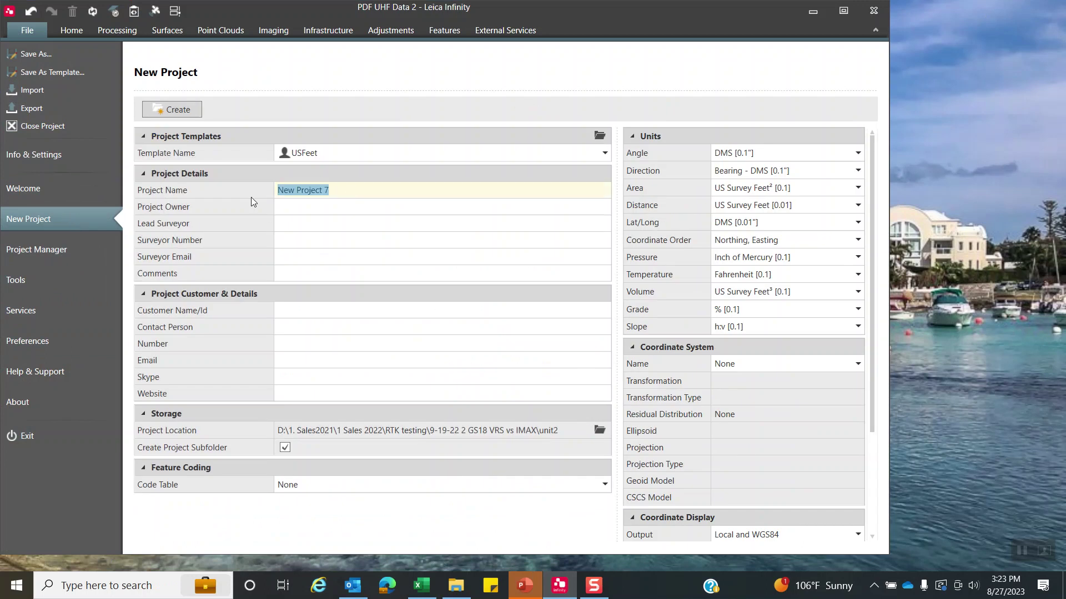
type("Codel")
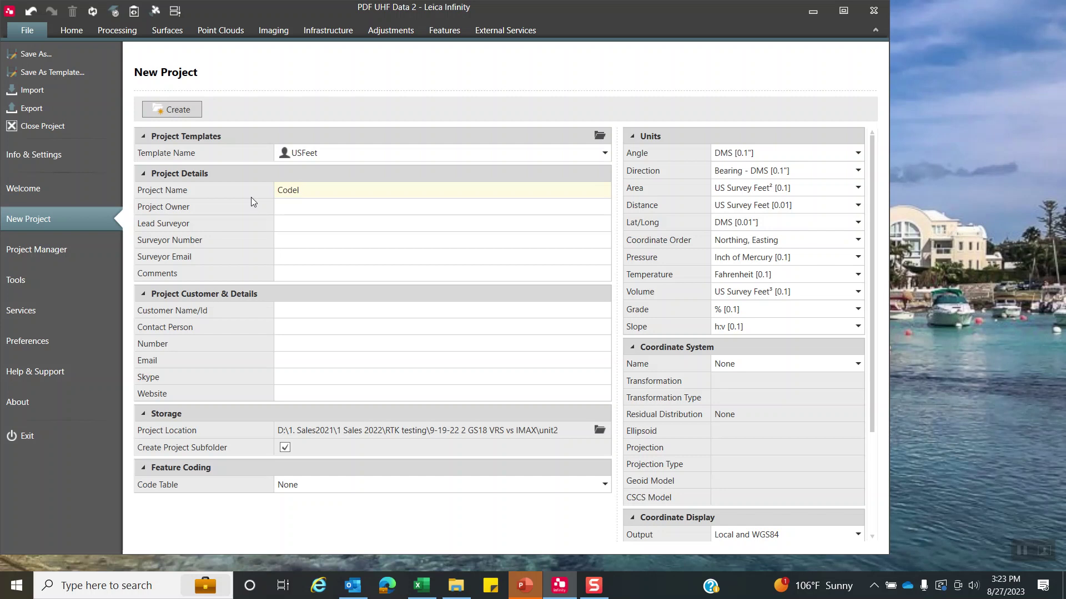
type("iist 2023-A")
left_click(191, 108)
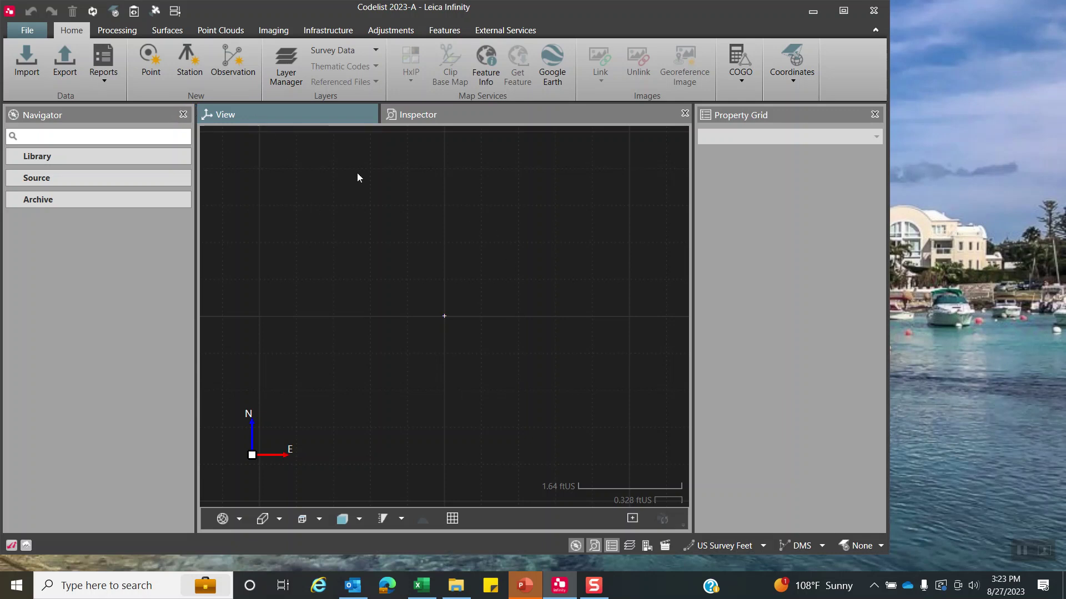
Pick 'Codelist 2023 basic csv' from the 8-27 Codelist folder for ASCII import with the PENZC ft template.
left_click(33, 68)
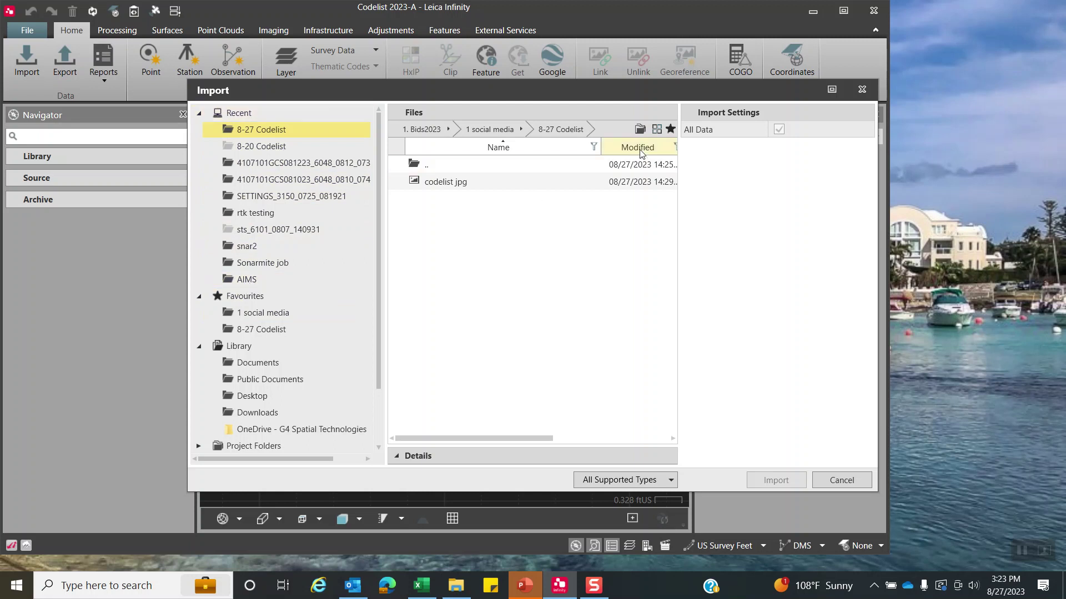
left_click(269, 314)
double_click(473, 239)
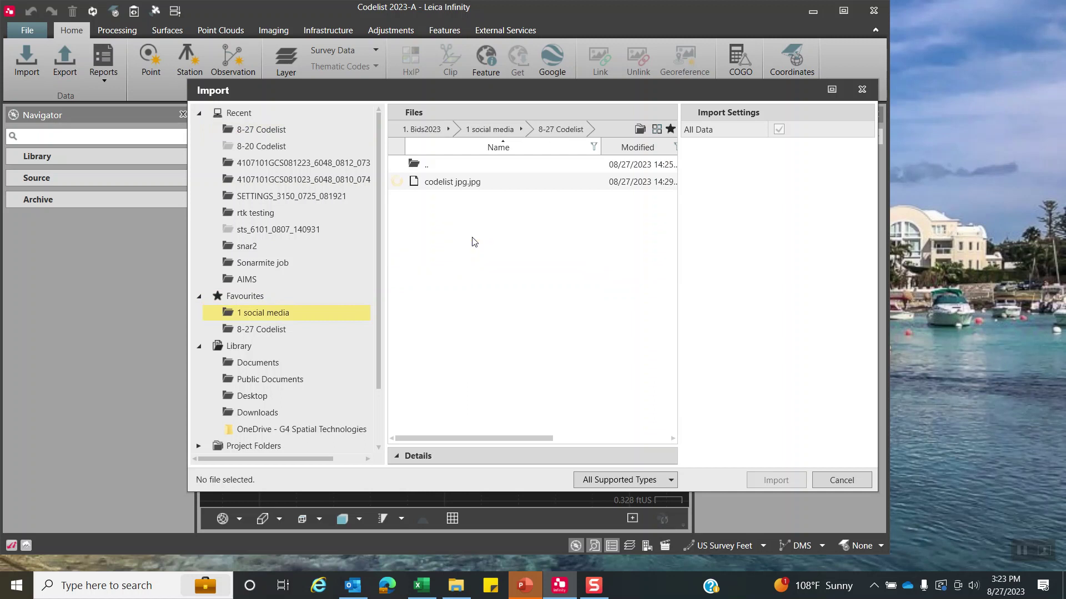
left_click(615, 480)
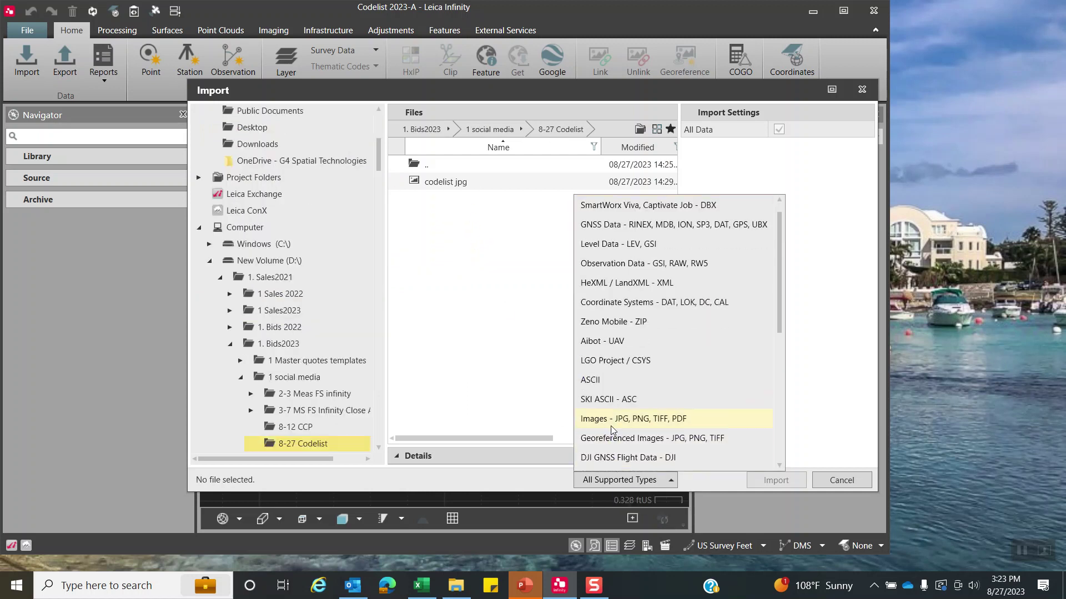
left_click(607, 382)
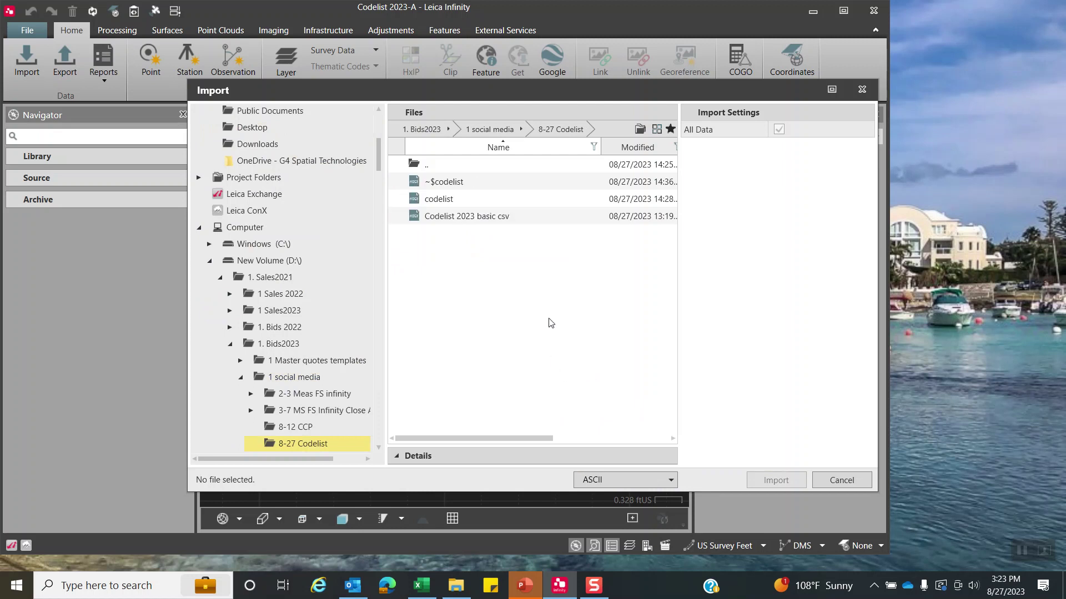
left_click(480, 217)
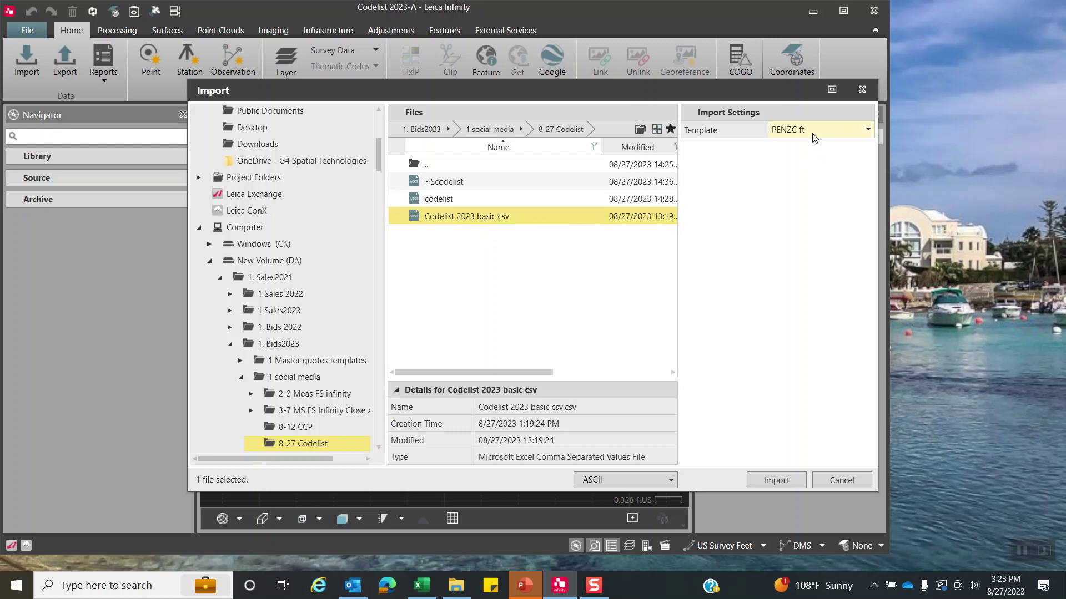
left_click(868, 131)
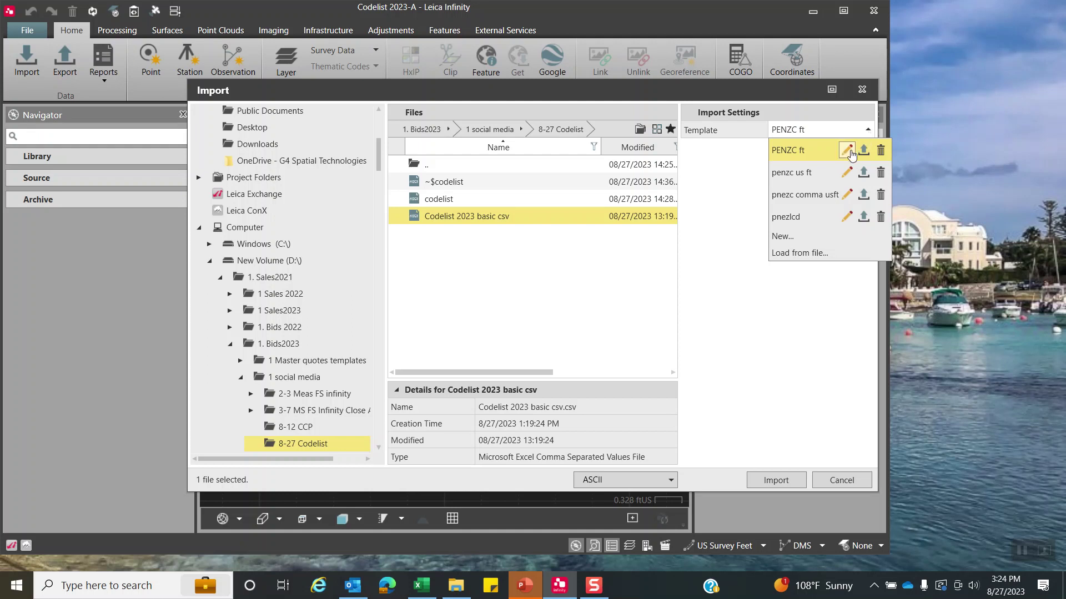
Change the column separator in the PENZC ft import template to match the CSV and save it.
left_click(846, 150)
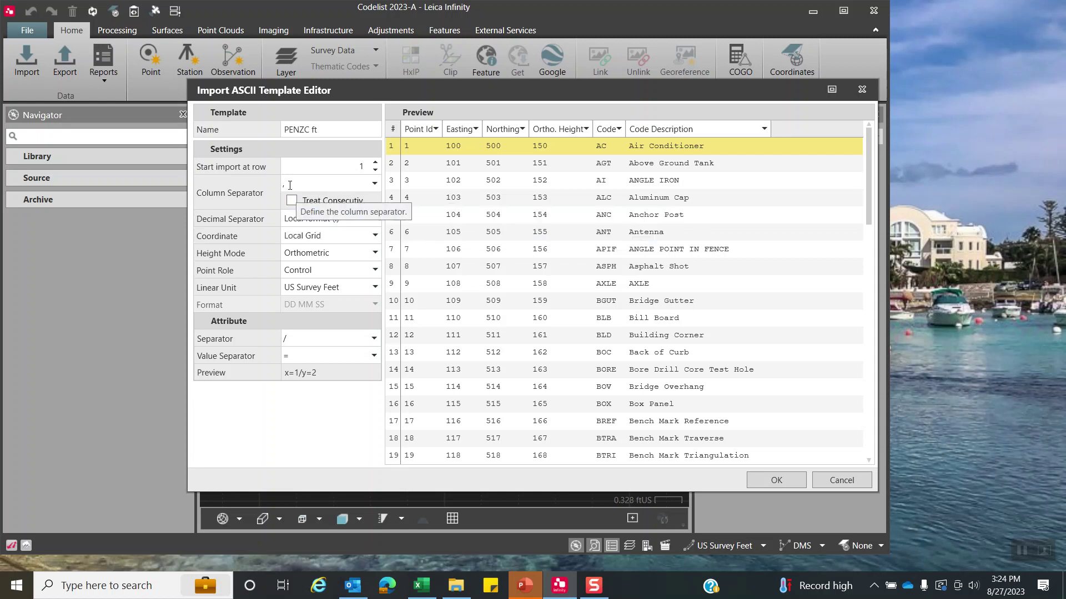
left_click(378, 187)
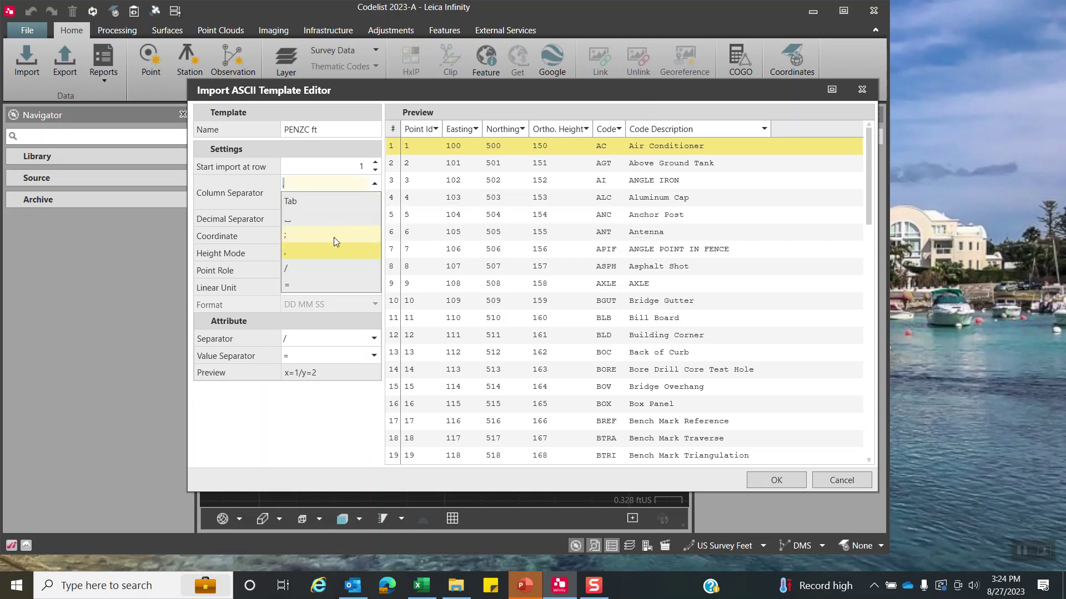
left_click(331, 252)
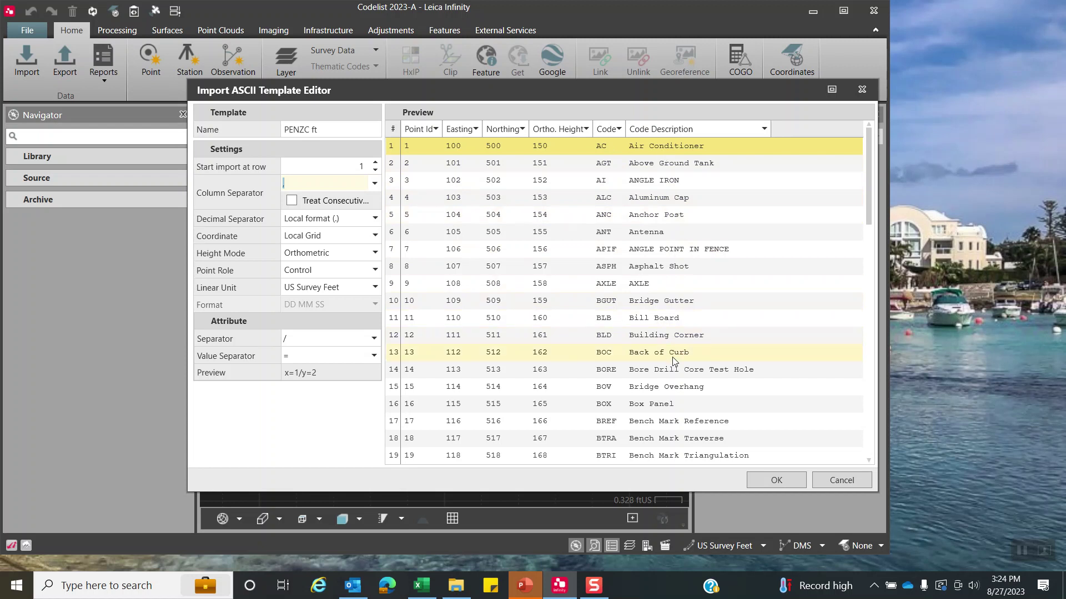
left_click(777, 480)
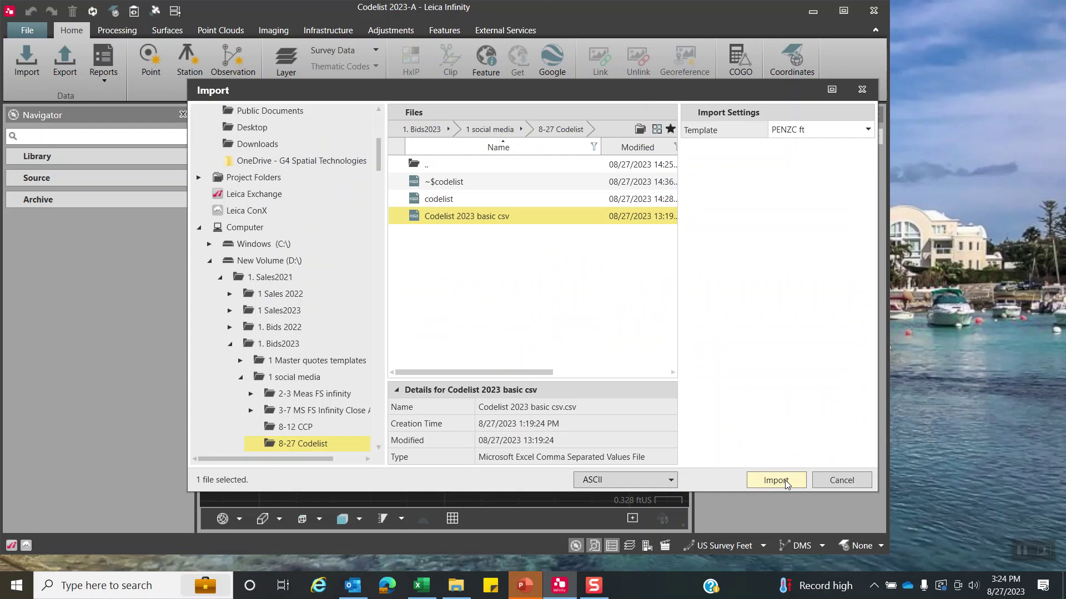
Import the CSV points and review their codes and descriptions in the maximized Inspector table.
left_click(787, 484)
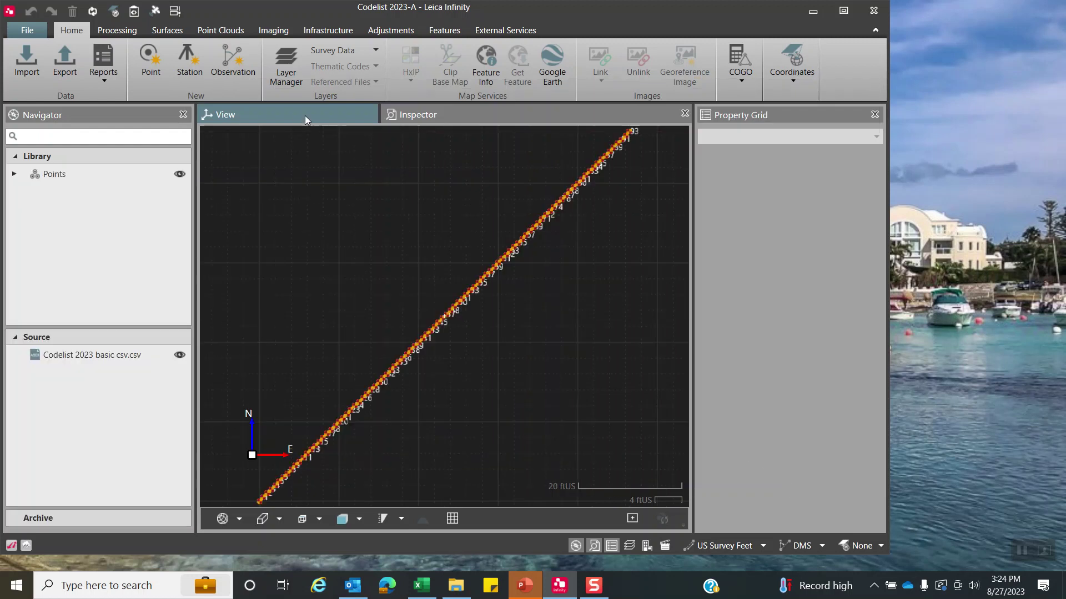
left_click(842, 10)
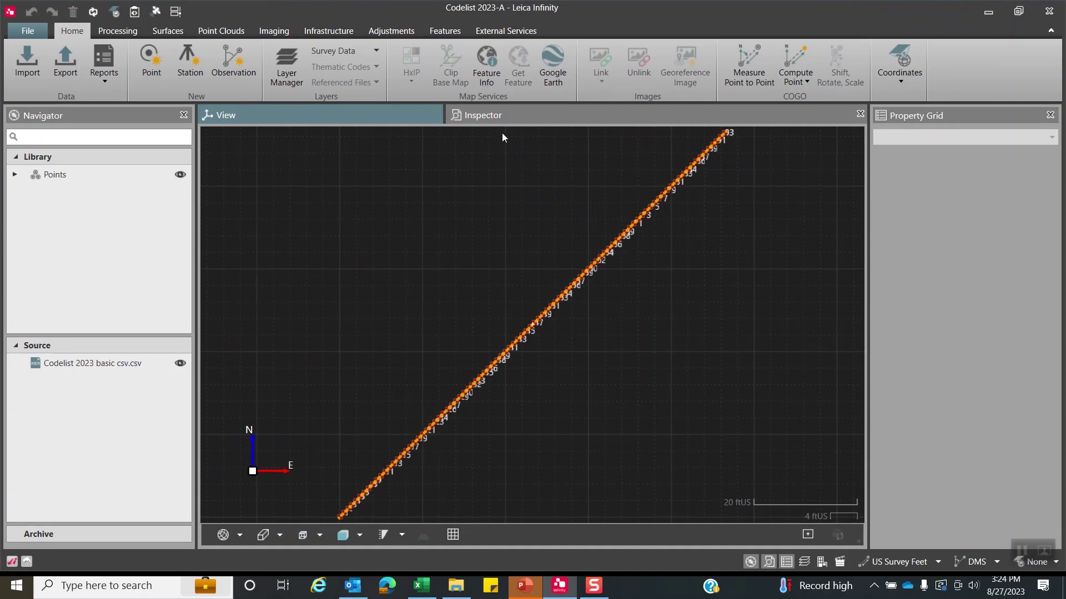
left_click(488, 115)
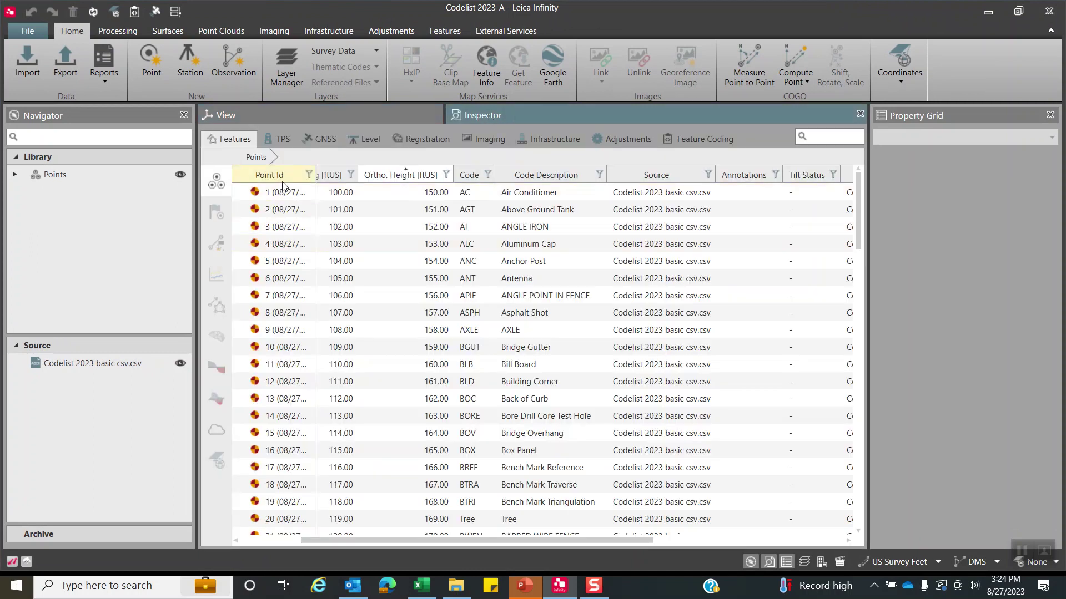
left_click_drag(438, 538, 376, 539)
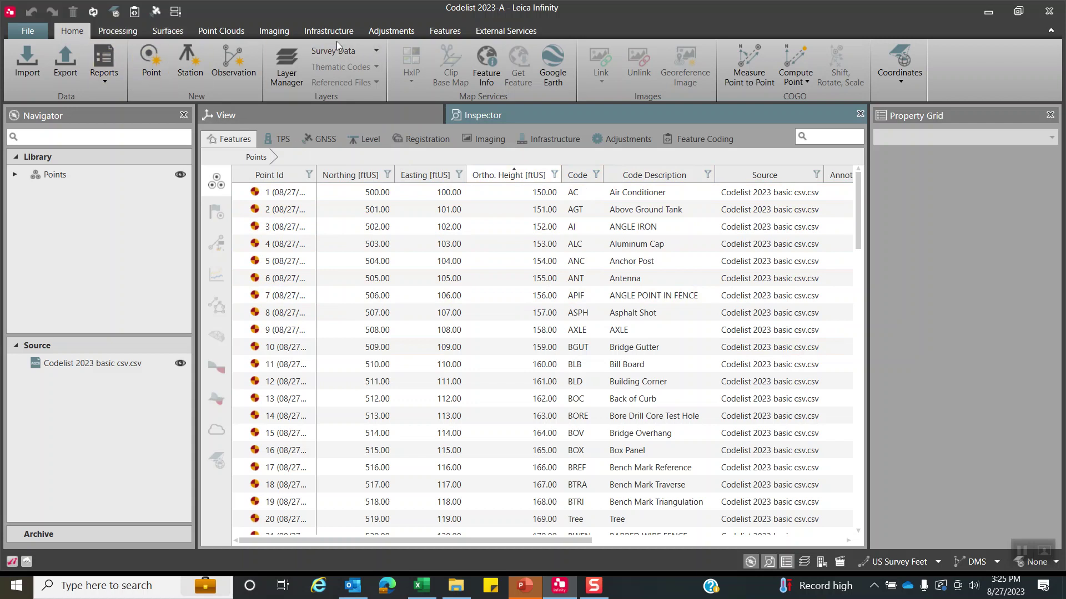
left_click(447, 31)
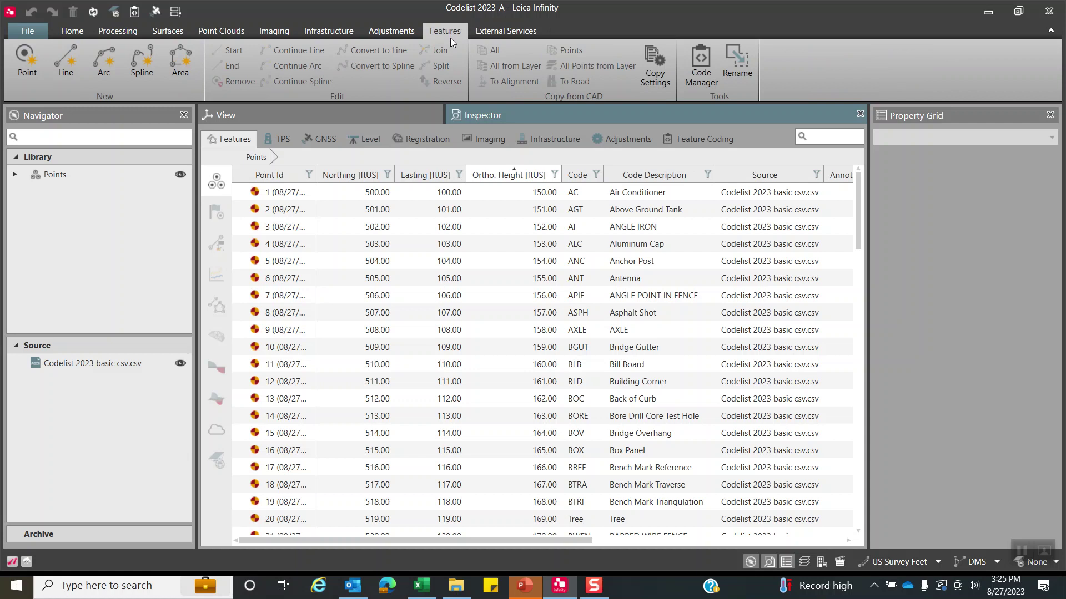
Add a new code group named Survey in the Project Code Manager.
left_click(706, 77)
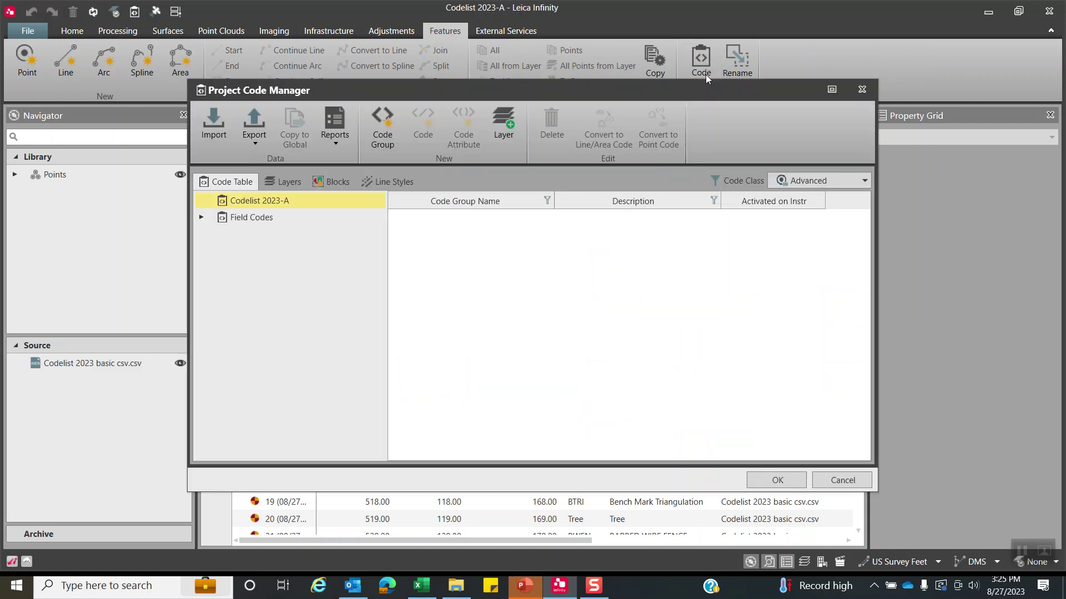
left_click(201, 217)
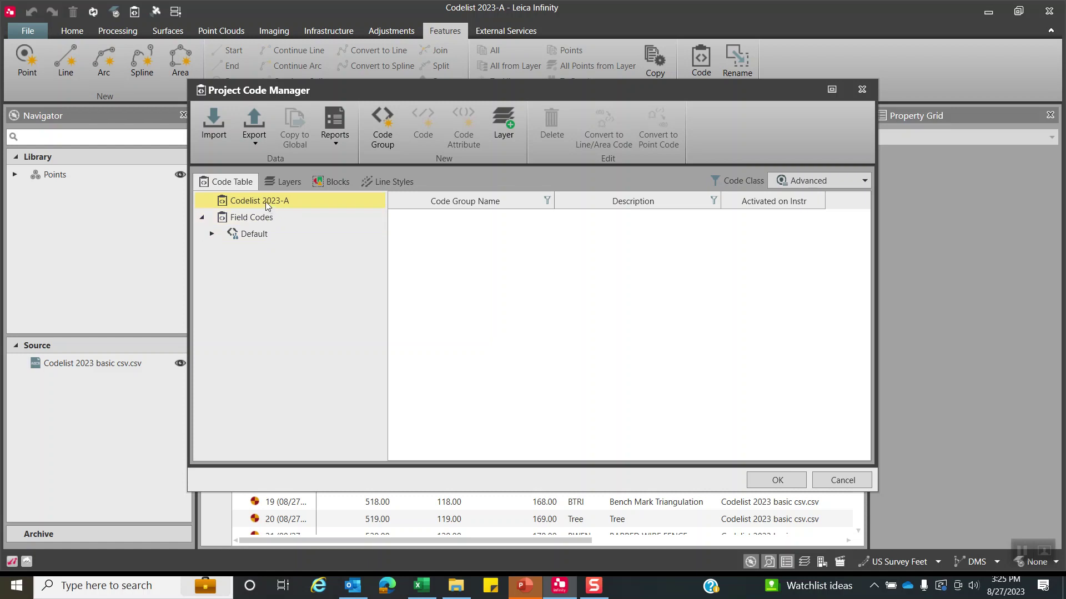
left_click(382, 129)
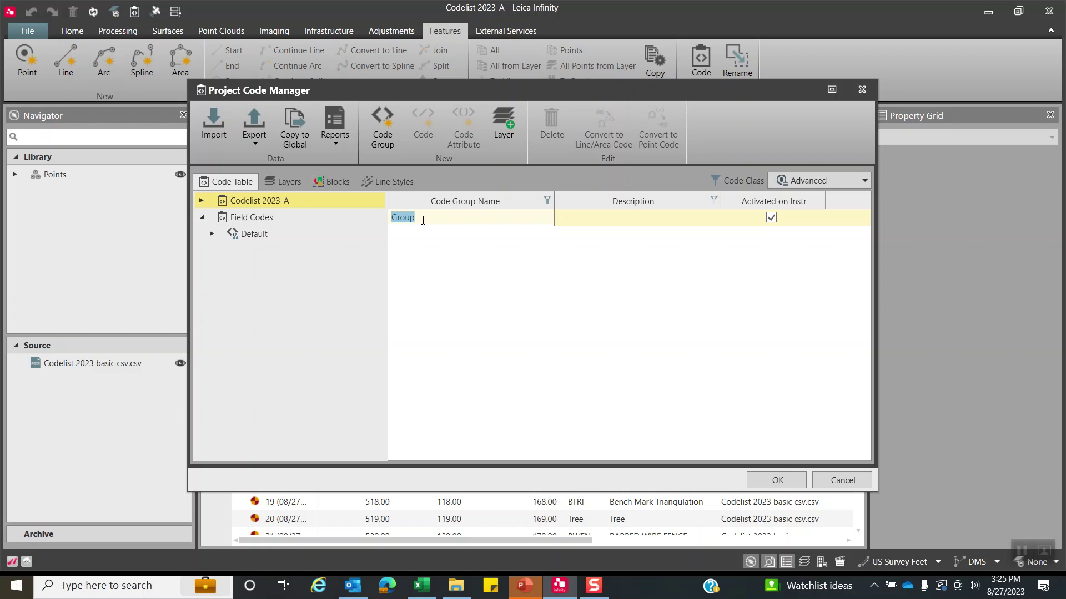
type("Survey")
key("Return")
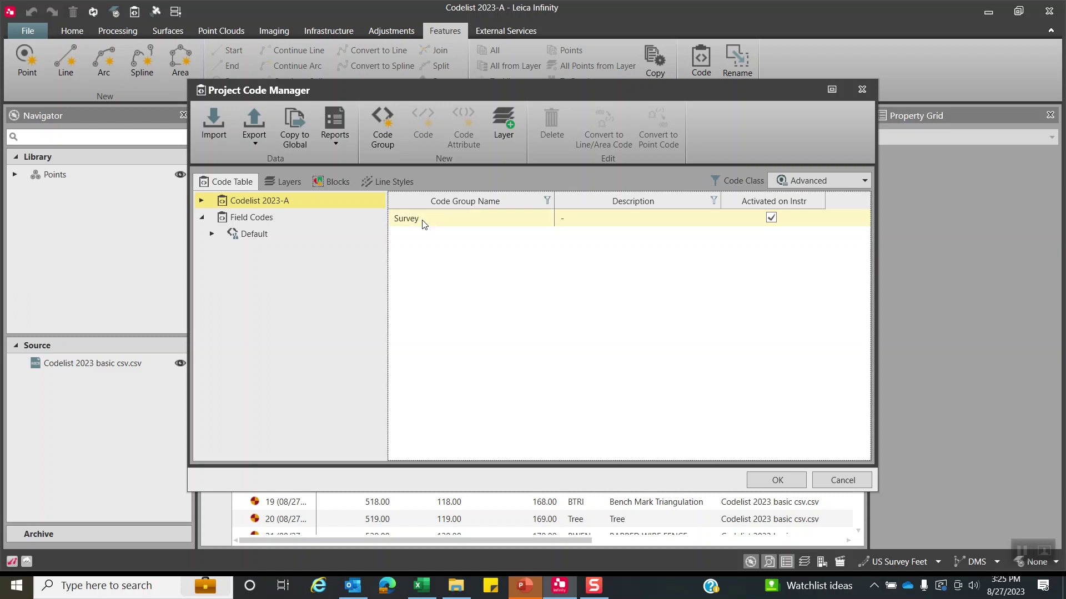
Select all Default group codes, such as AC, AGT and AI, and target Codelist 2023-A's Survey group.
left_click(252, 217)
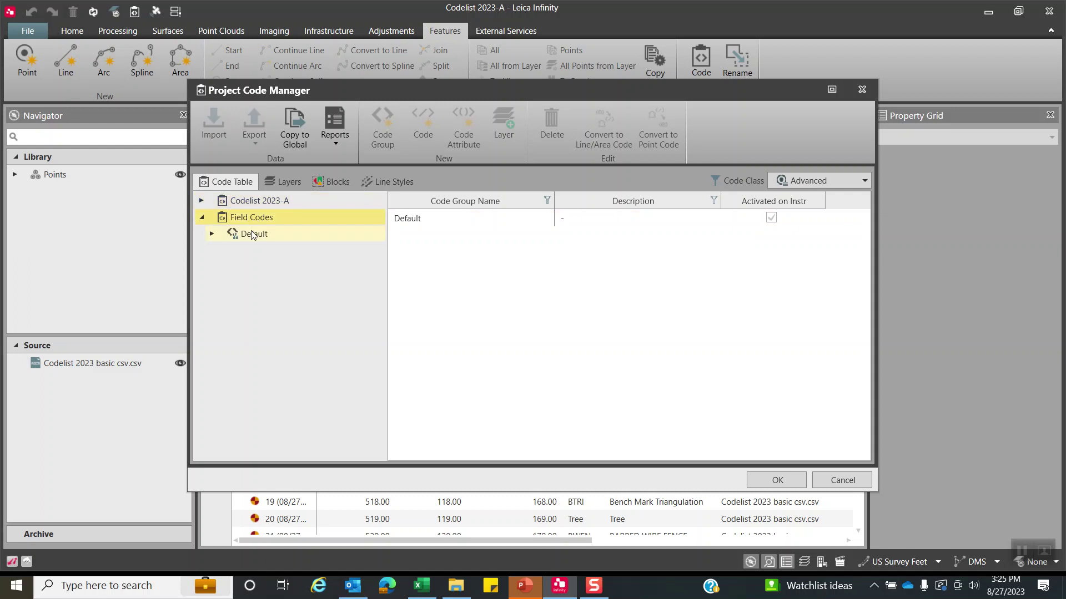
left_click(252, 235)
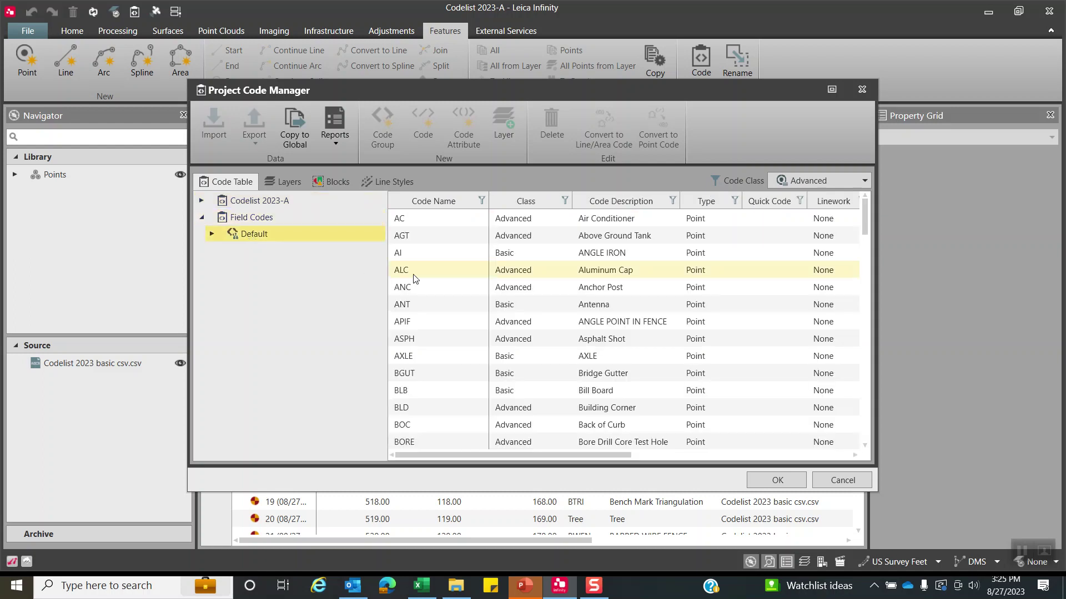
left_click(428, 220)
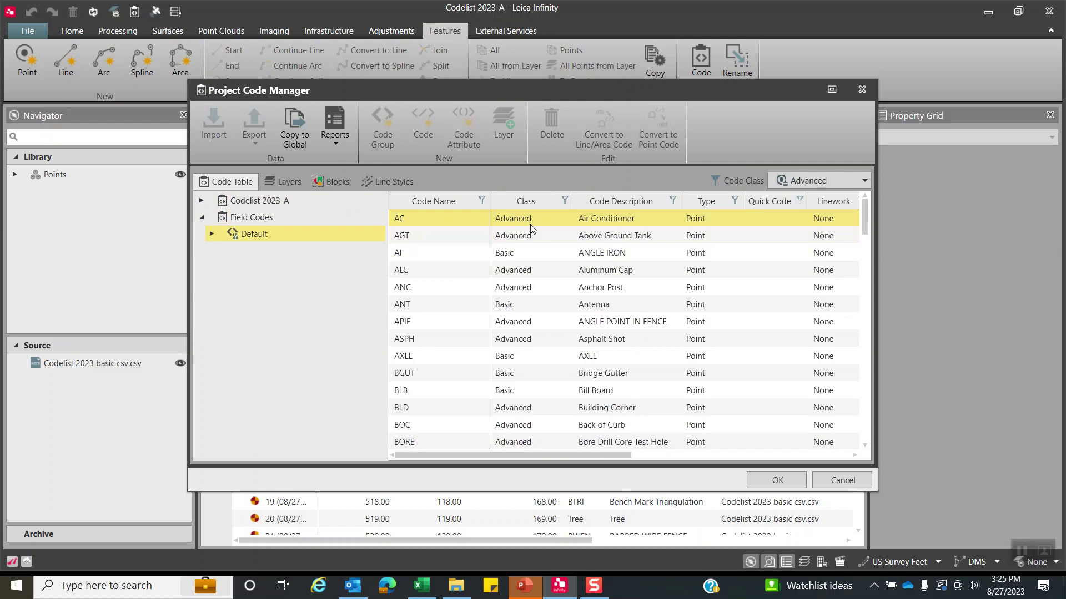
key("ctrl+a")
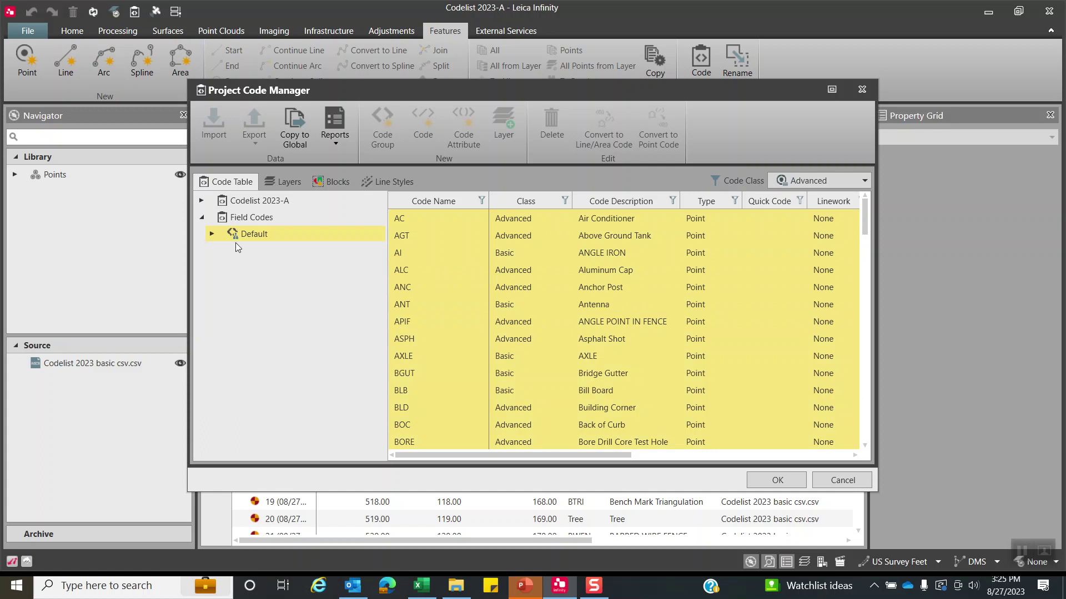
left_click(201, 200)
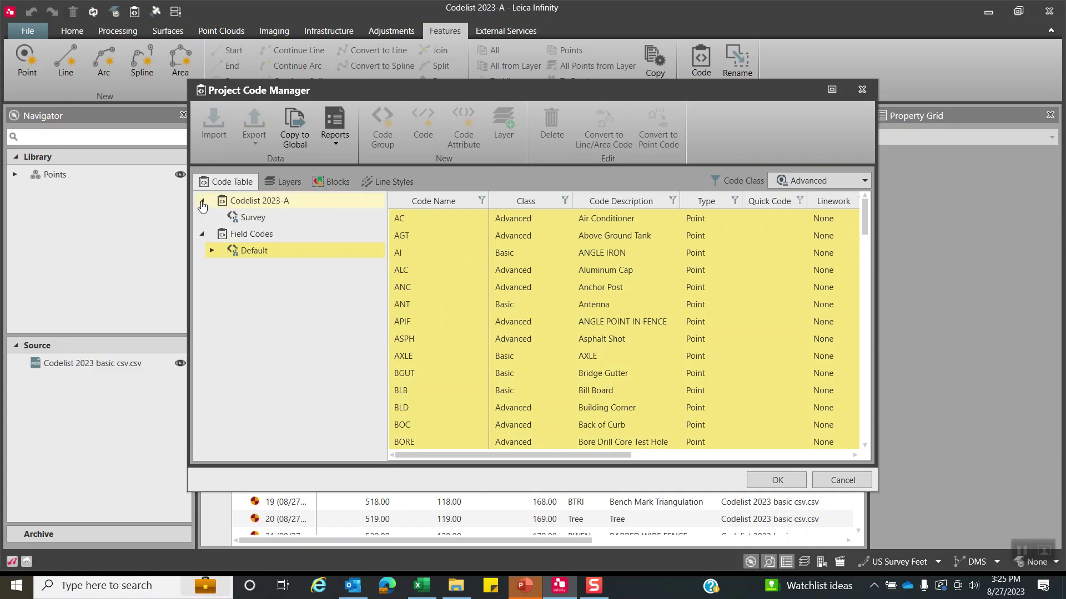
left_click(247, 221)
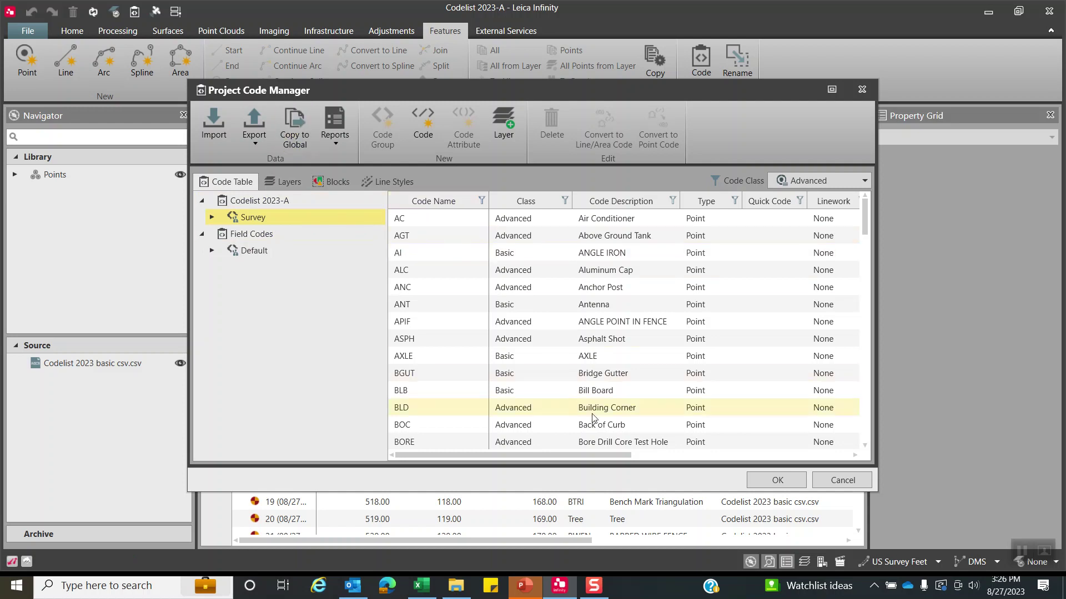
Close the Project Code Manager and go to the Code Tables page.
left_click(777, 480)
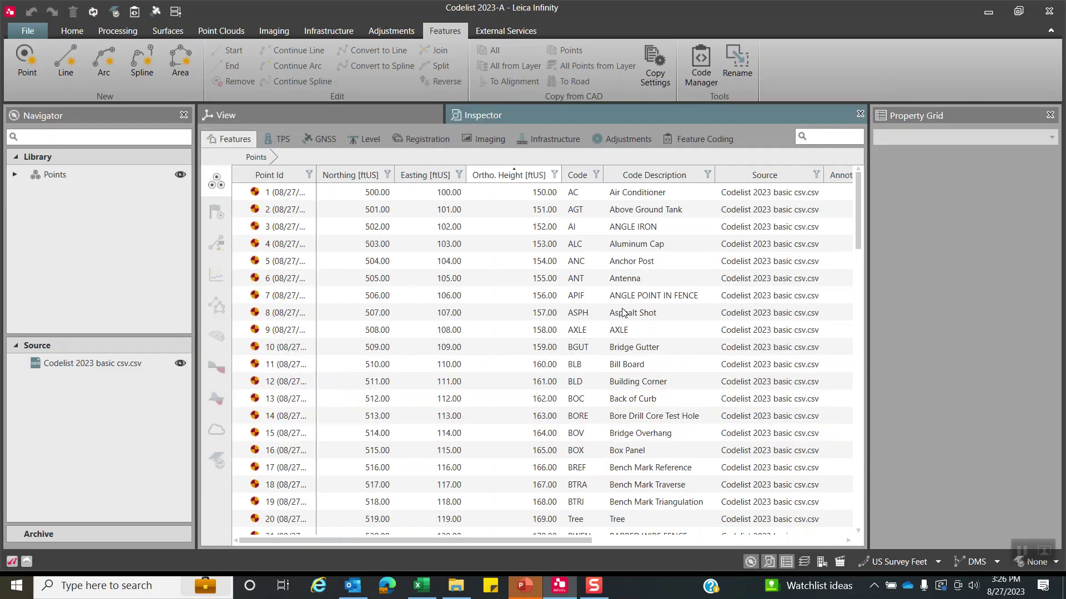
left_click(31, 34)
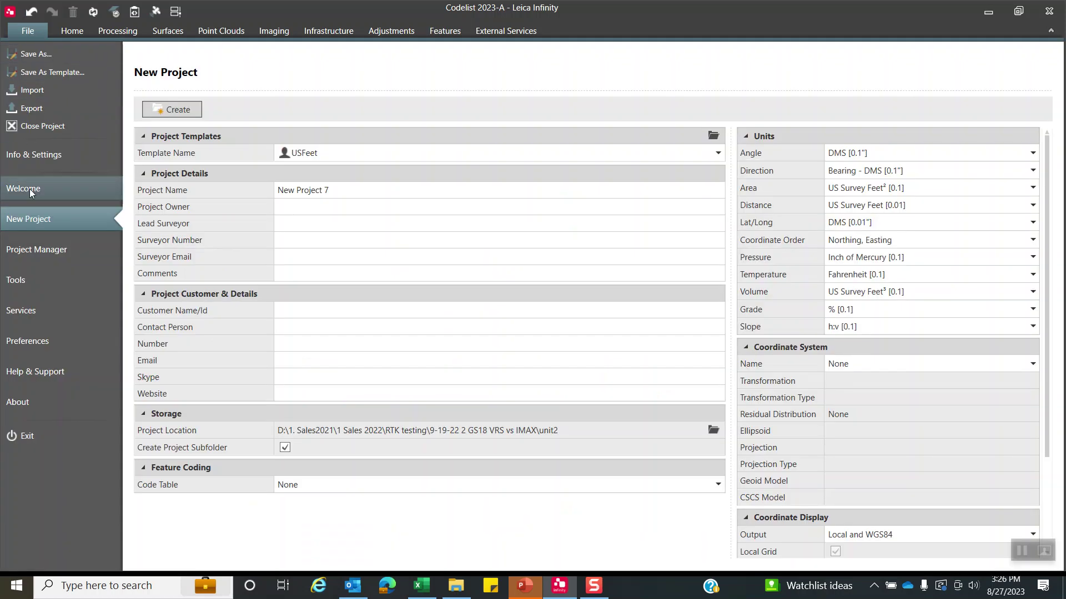
left_click(16, 281)
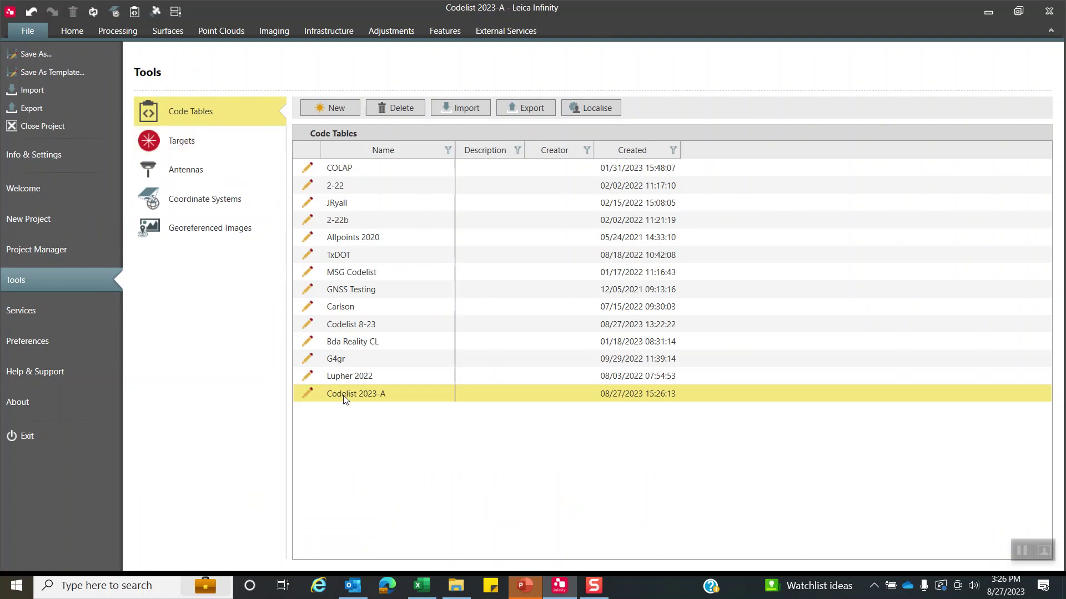
Delete the ALC code from Codelist 2023-A's Survey group and save the code table.
left_click(308, 393)
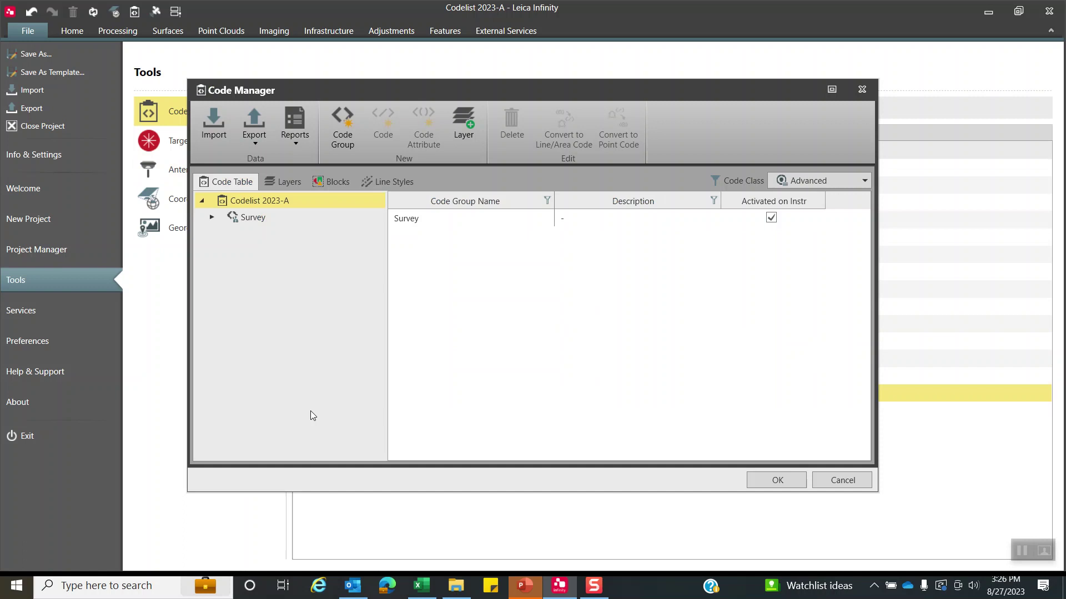
left_click(212, 217)
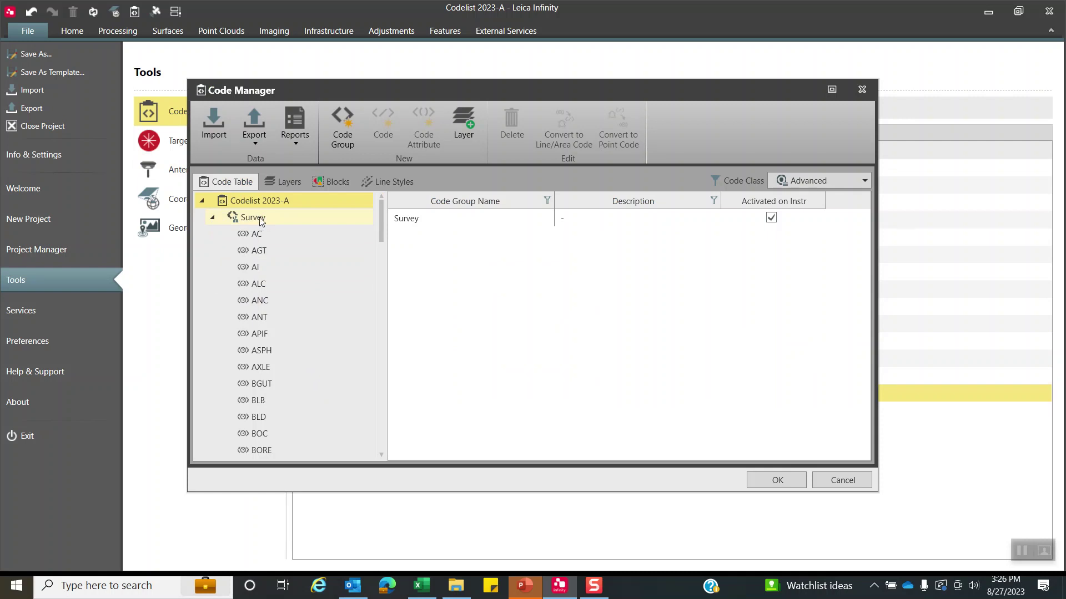
left_click(264, 239)
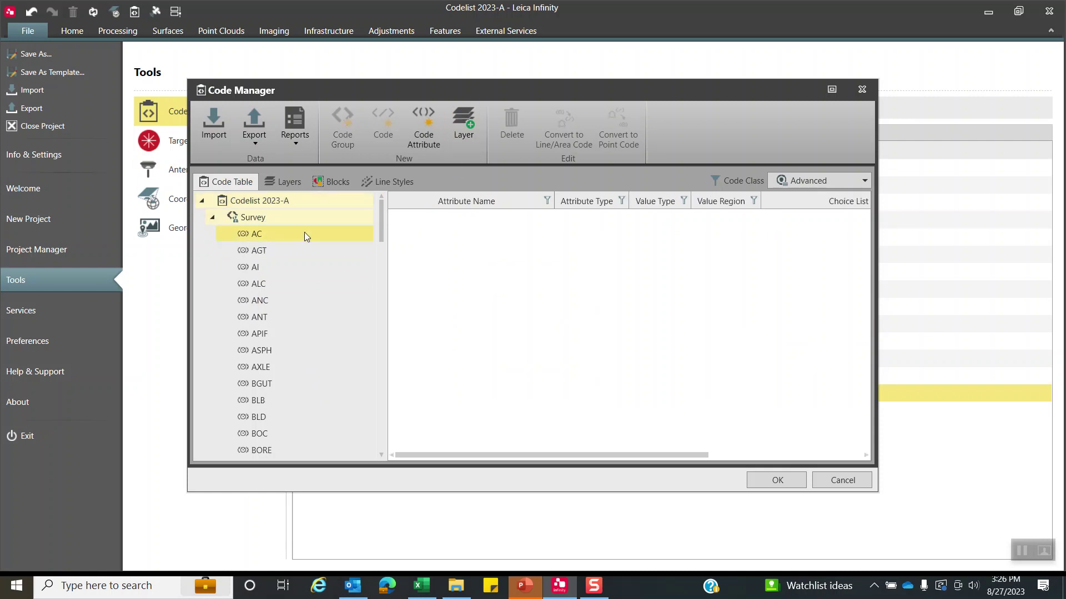
left_click(225, 221)
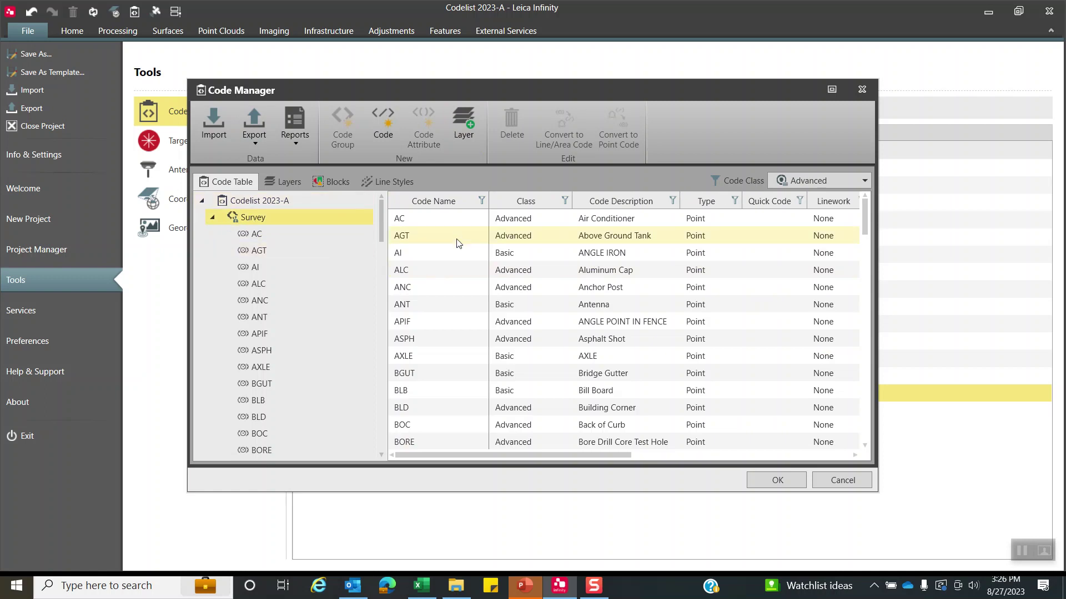
double_click(444, 269)
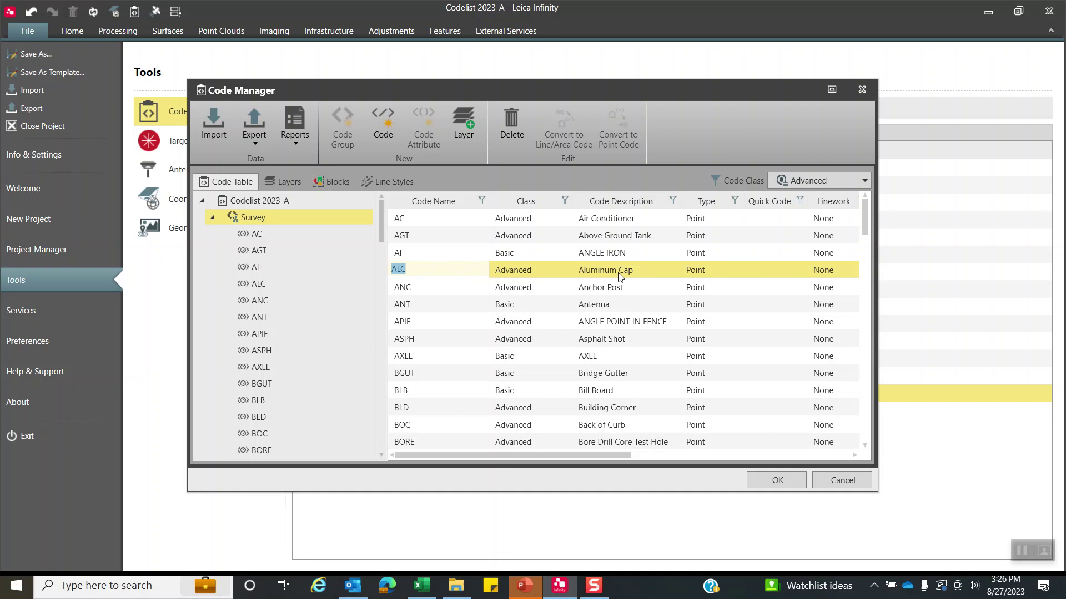
left_click(512, 128)
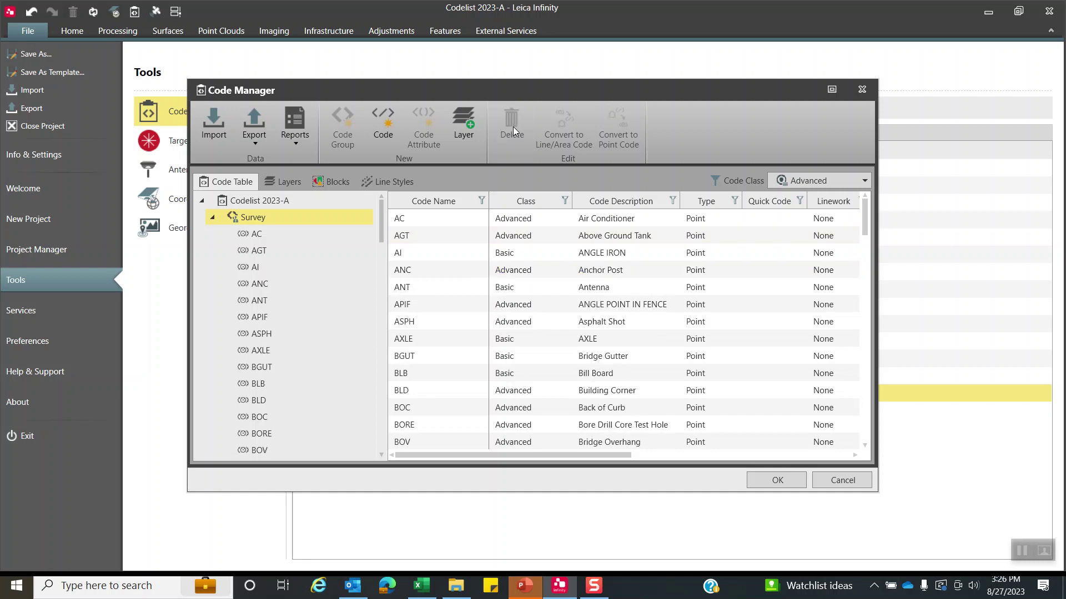
left_click(777, 480)
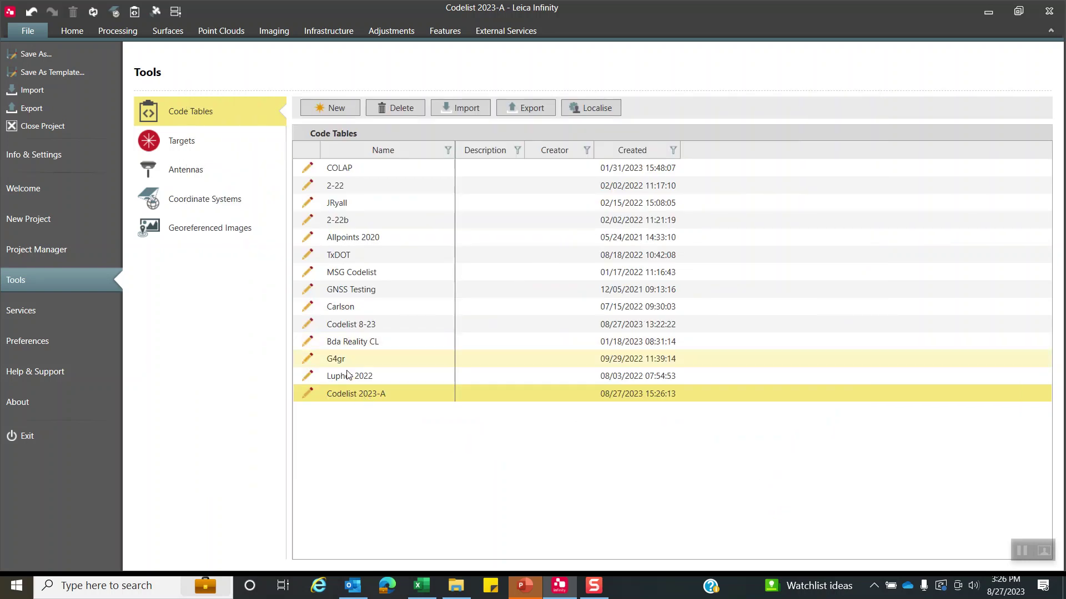
Open Codelist 8-23 for editing and list its Road group codes like BOC, CFN and CL.
left_click(306, 326)
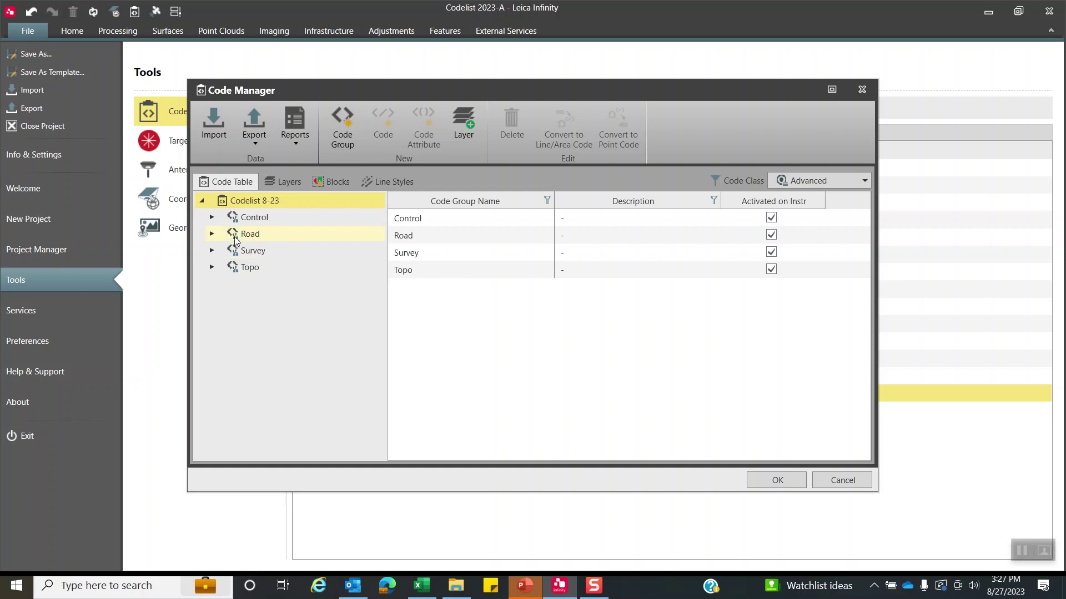
left_click(212, 235)
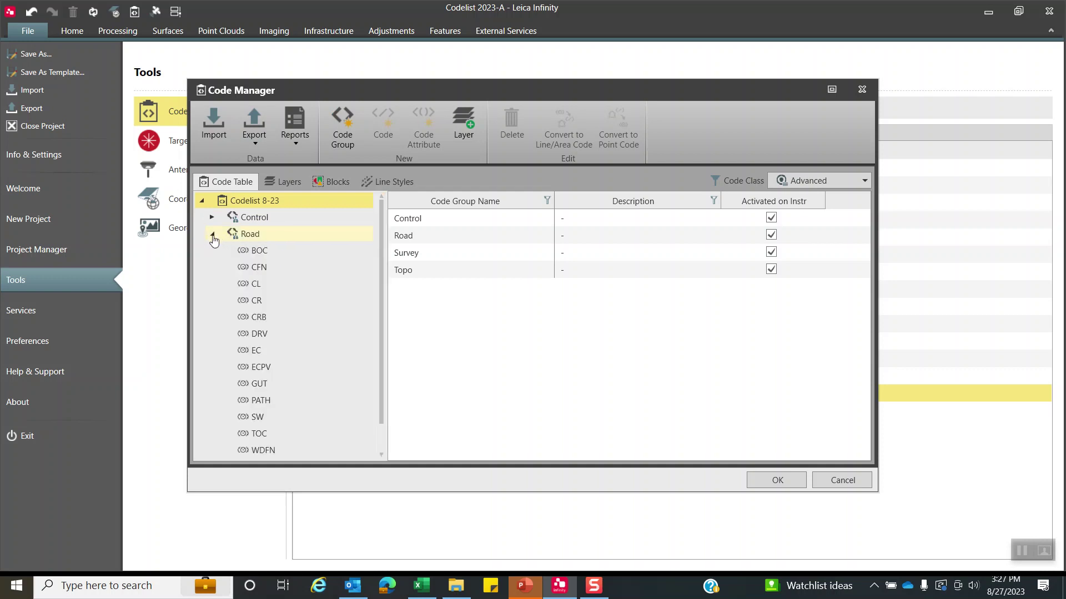
left_click(228, 237)
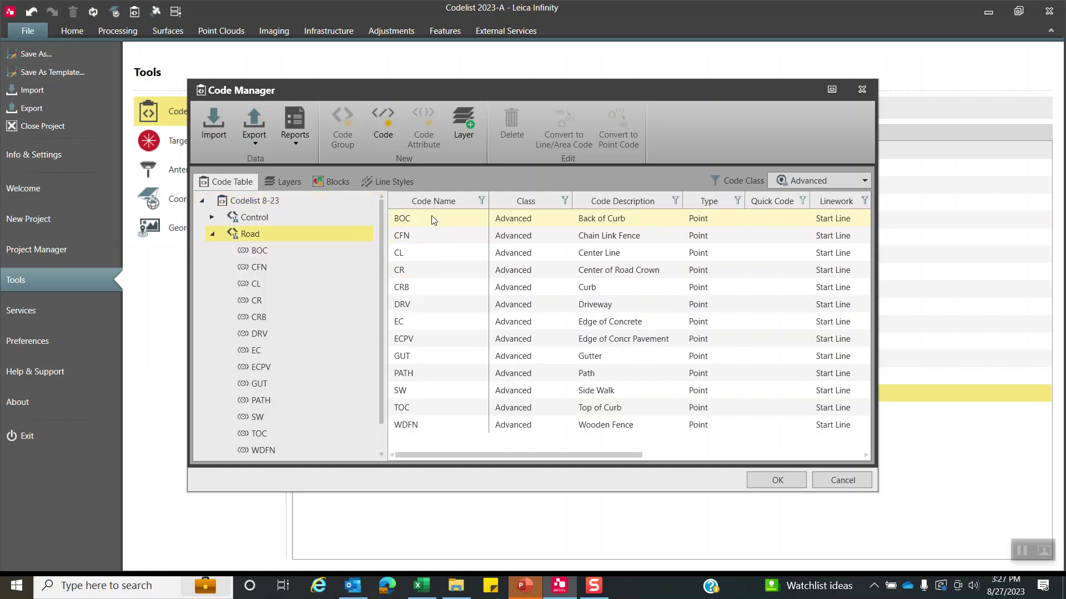
Maximise the Code Manager and give BOC Start Line linework, red colour and line width 1.
left_click(838, 93)
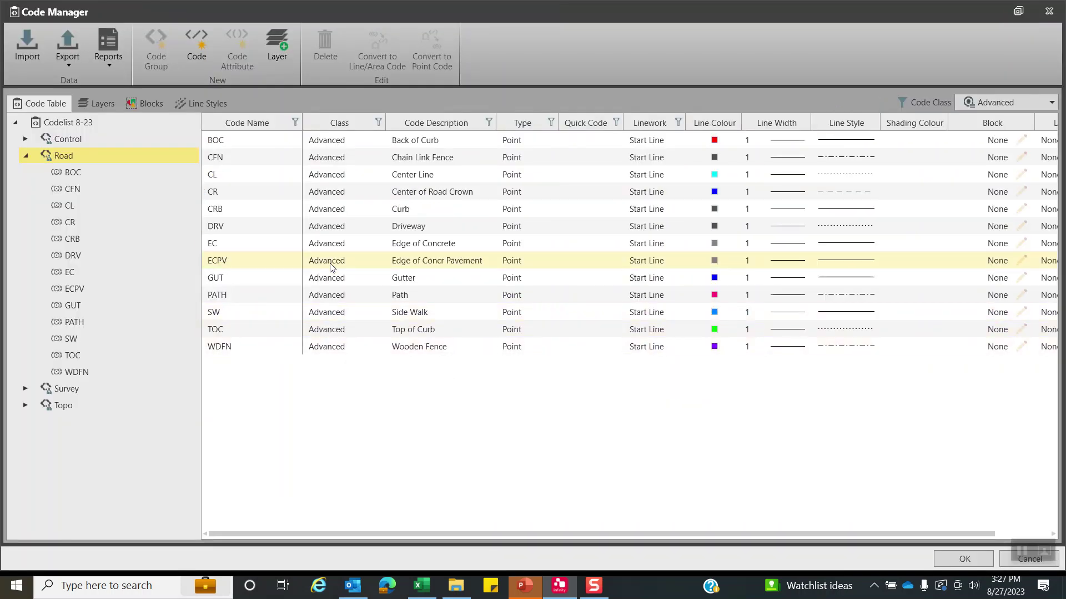
left_click(268, 141)
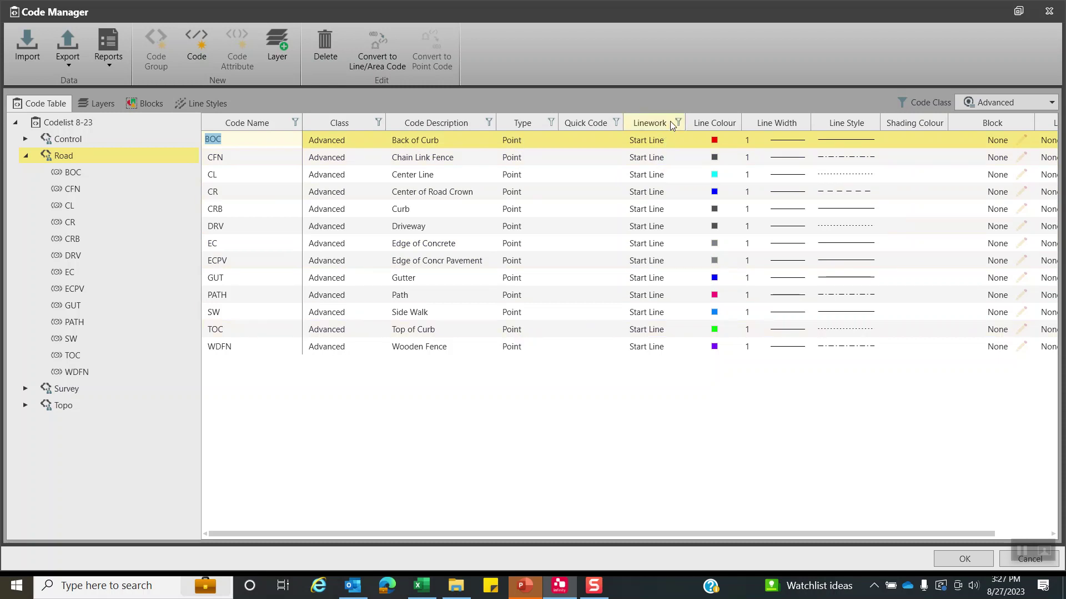
left_click(670, 141)
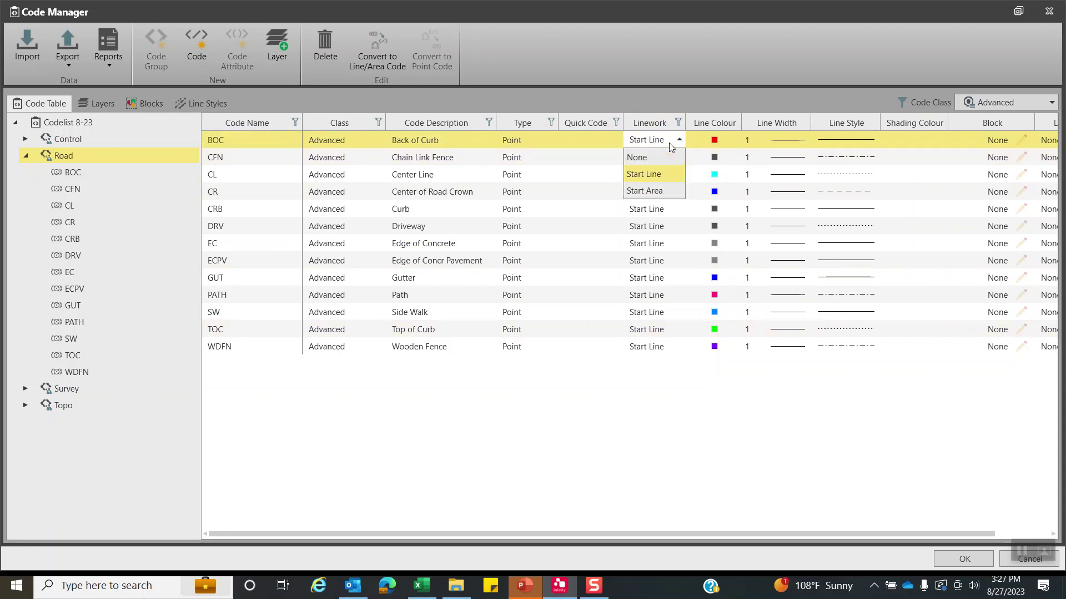
left_click(662, 175)
left_click(731, 143)
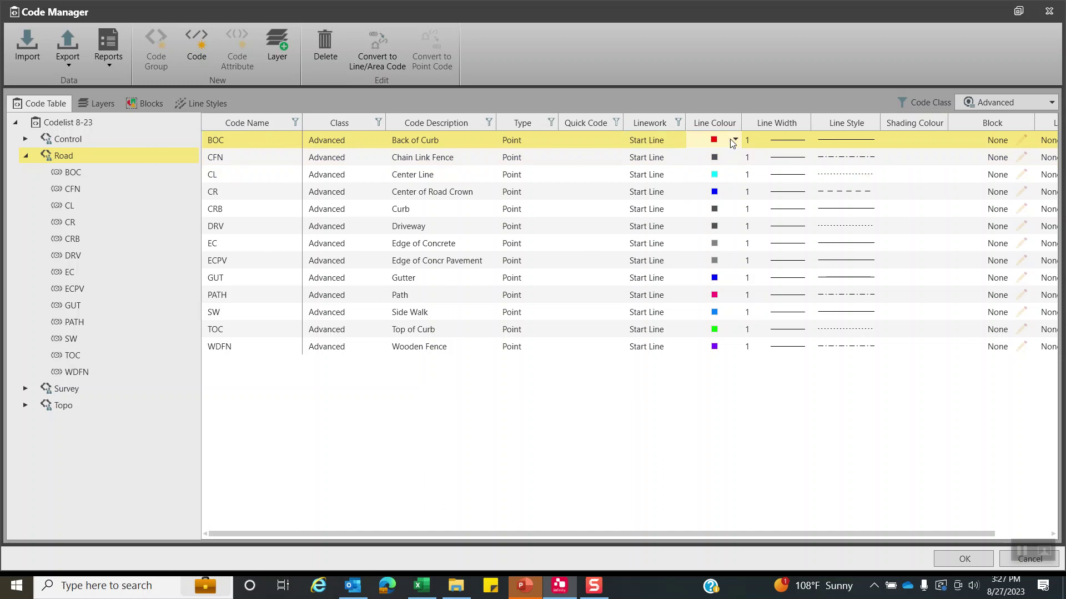
left_click(734, 141)
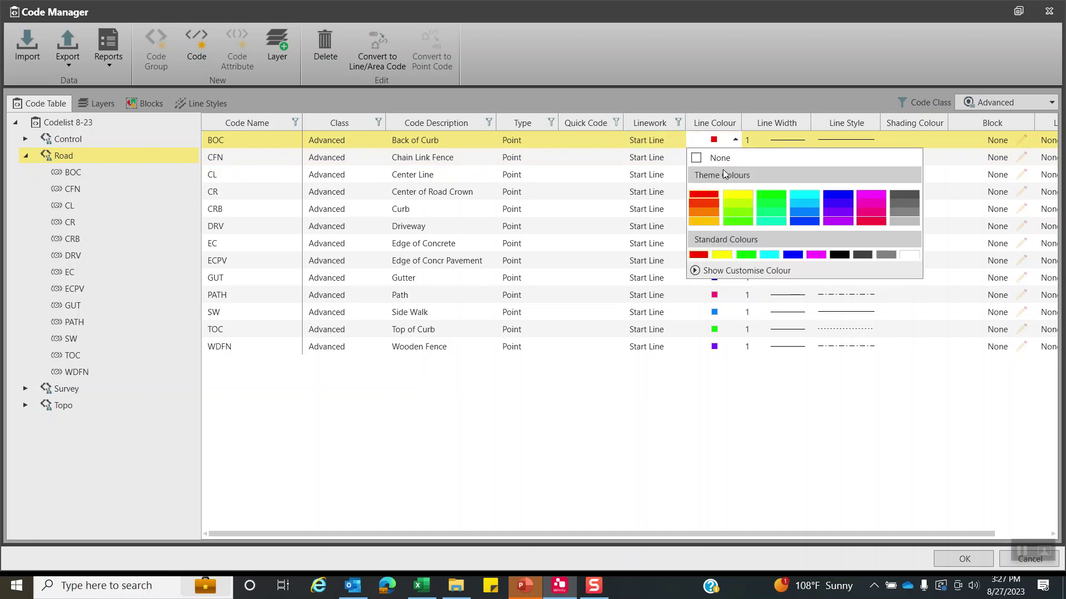
left_click(733, 141)
left_click(784, 142)
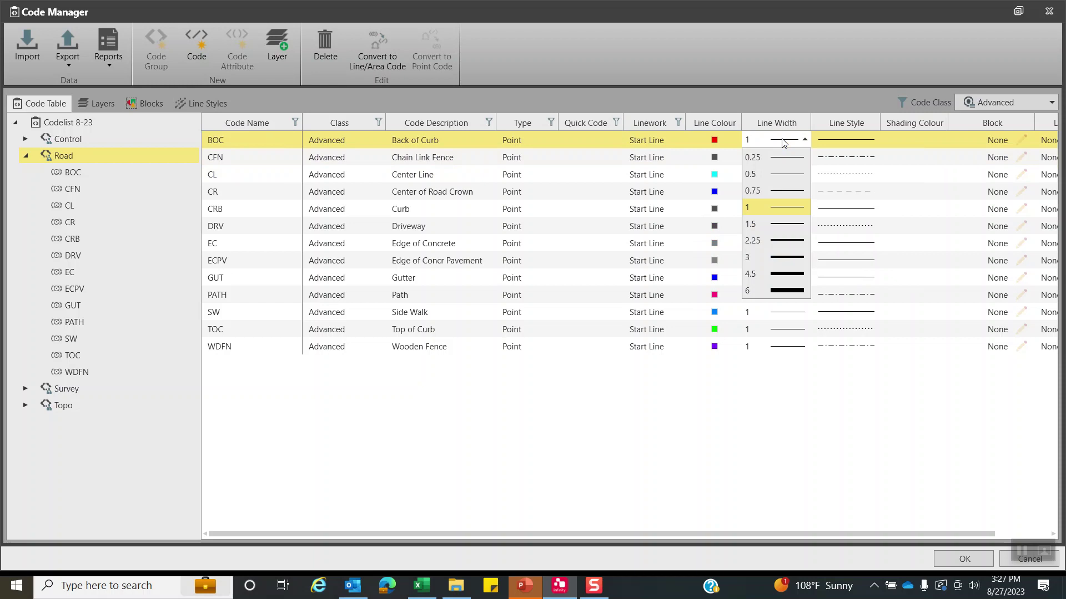
left_click(786, 209)
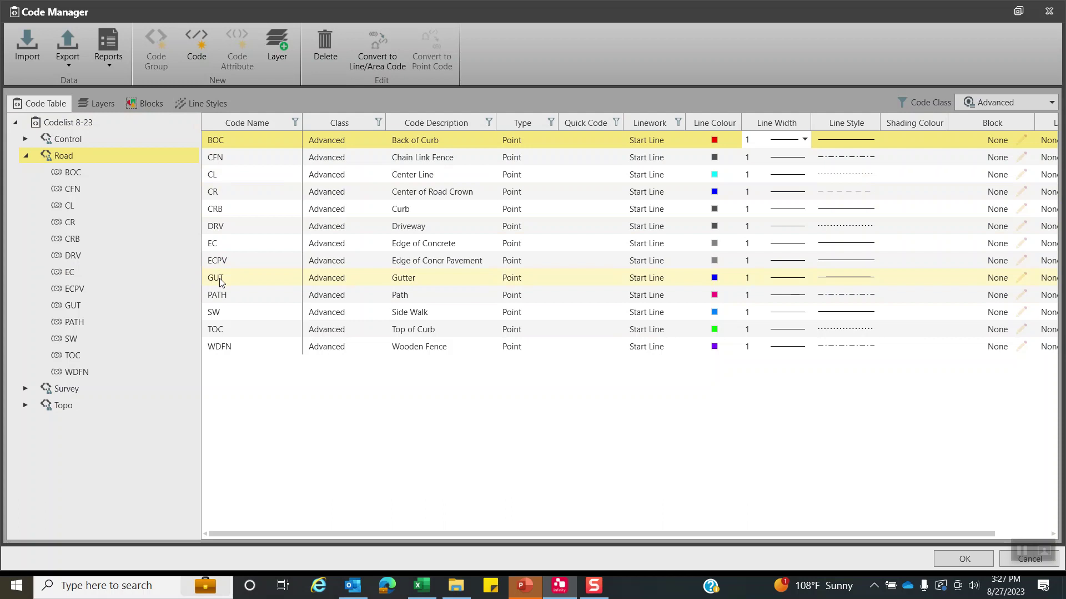
Browse the code groups and show the attributes of the Control group's IP code.
left_click(27, 157)
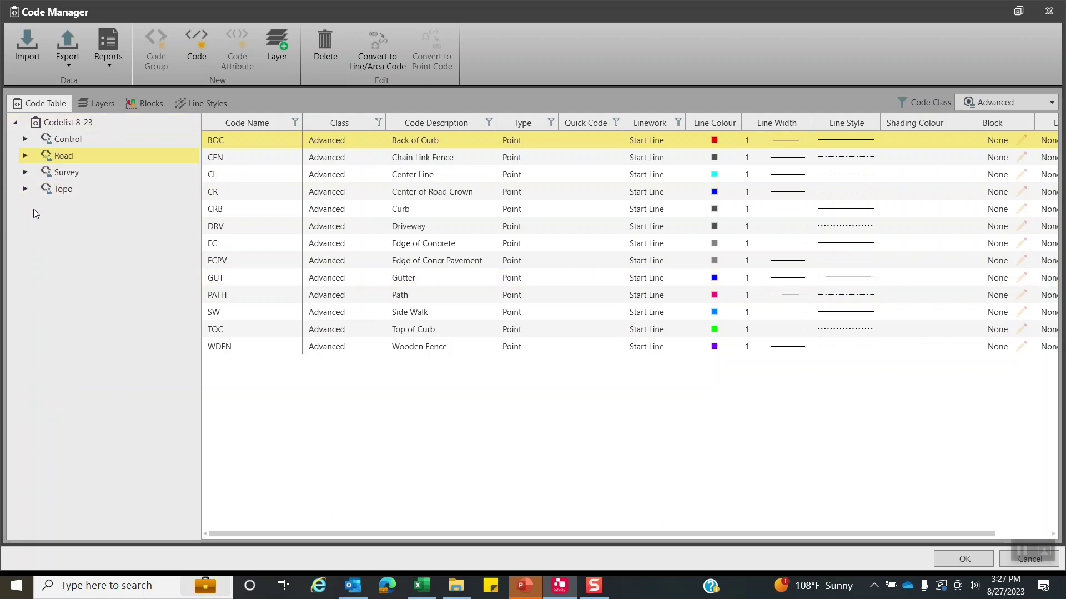
left_click(26, 173)
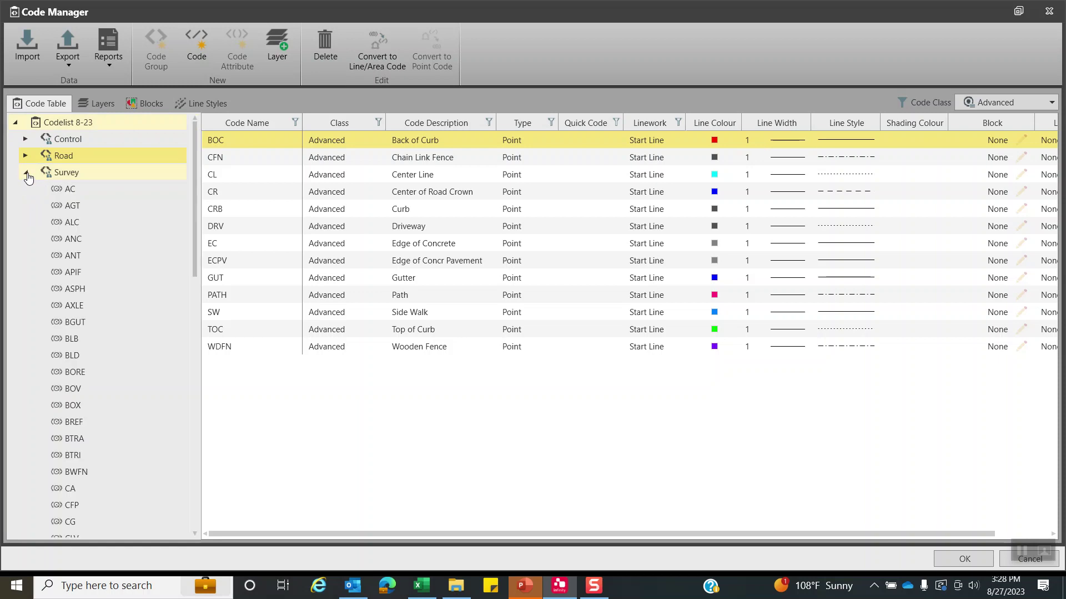
scroll(103, 366, "down", 2)
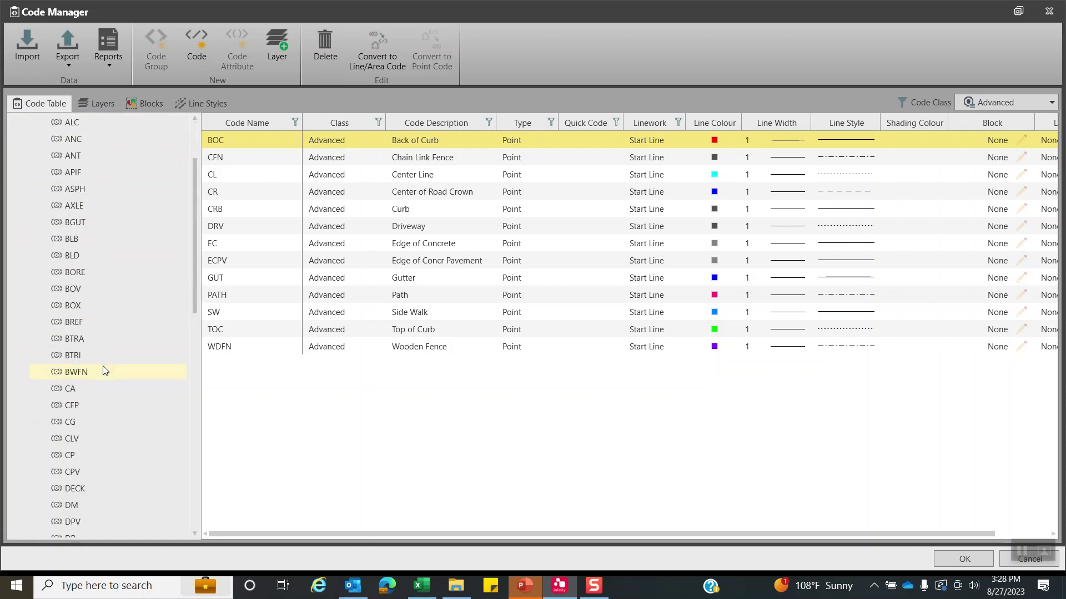
scroll(102, 369, "up", 2)
left_click(27, 175)
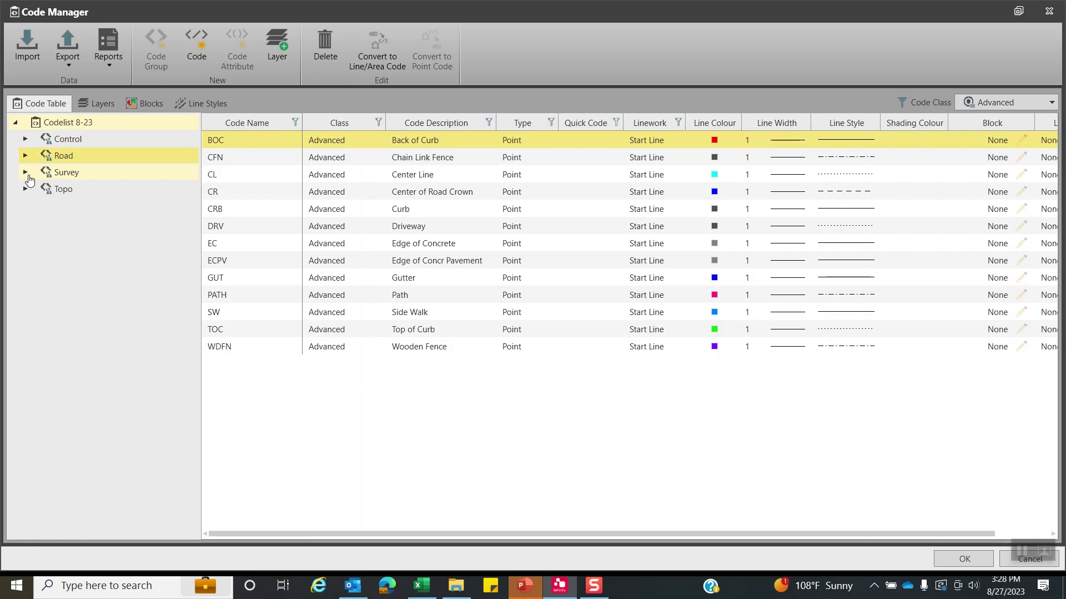
left_click(68, 139)
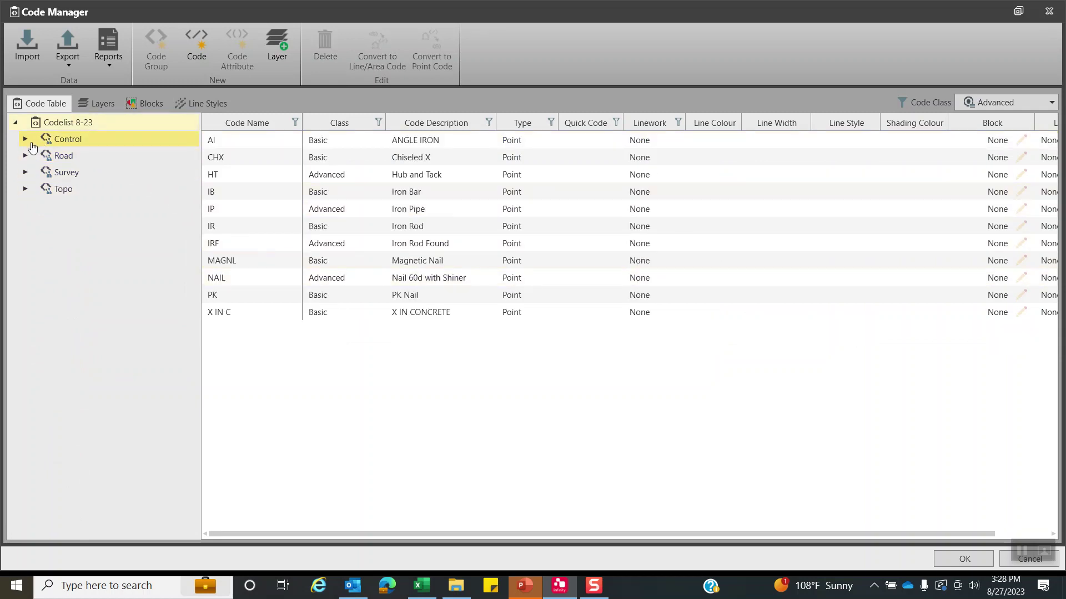
left_click(25, 139)
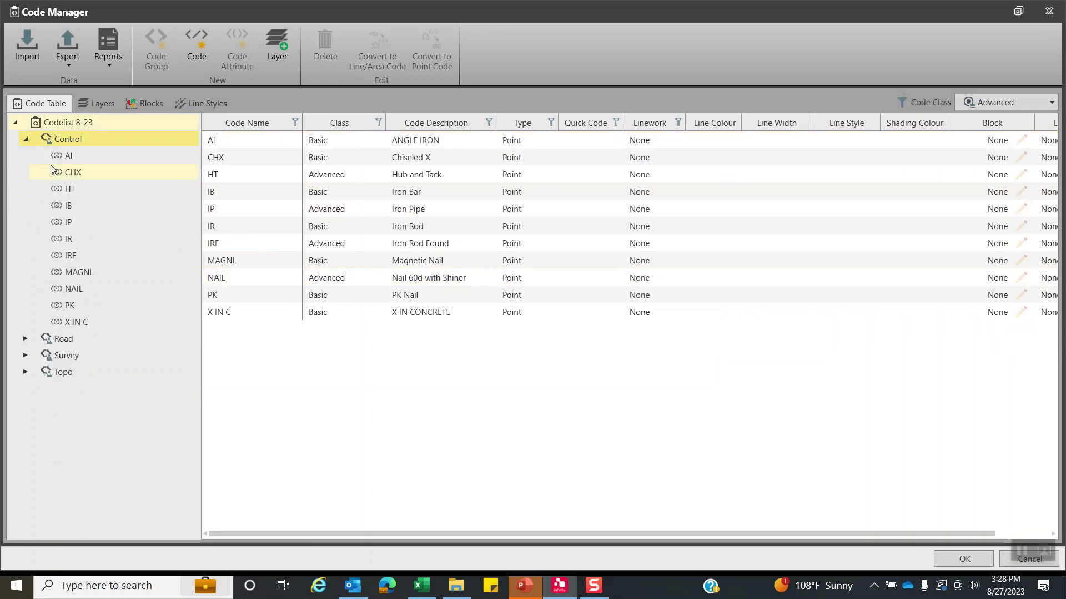
left_click(69, 222)
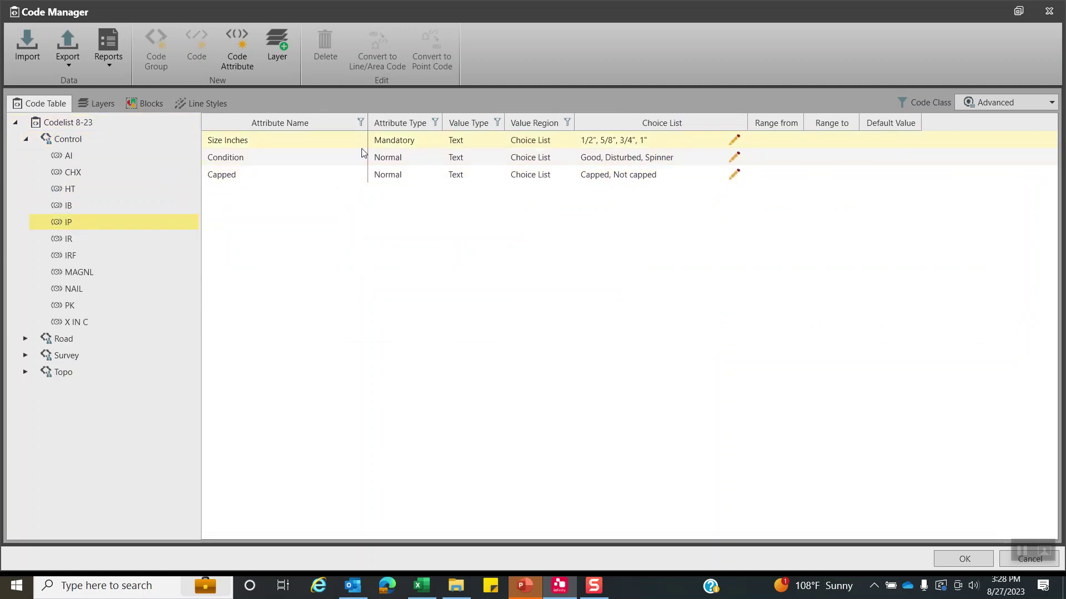
Add a trial Text attribute to IP, delete it, then check Size Inches' attribute type.
left_click(242, 58)
left_click(445, 197)
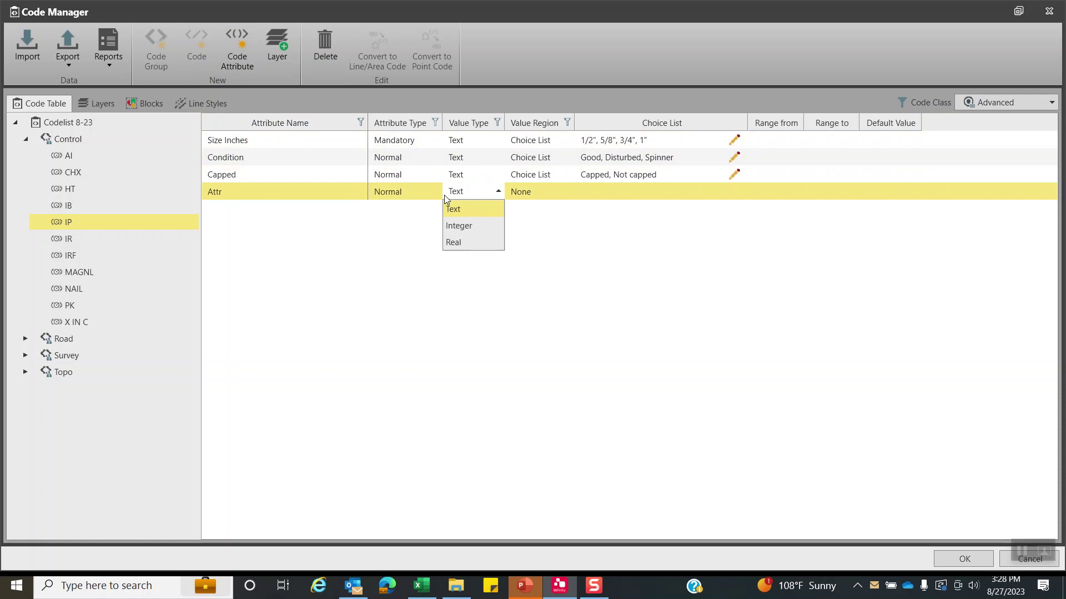
left_click(395, 250)
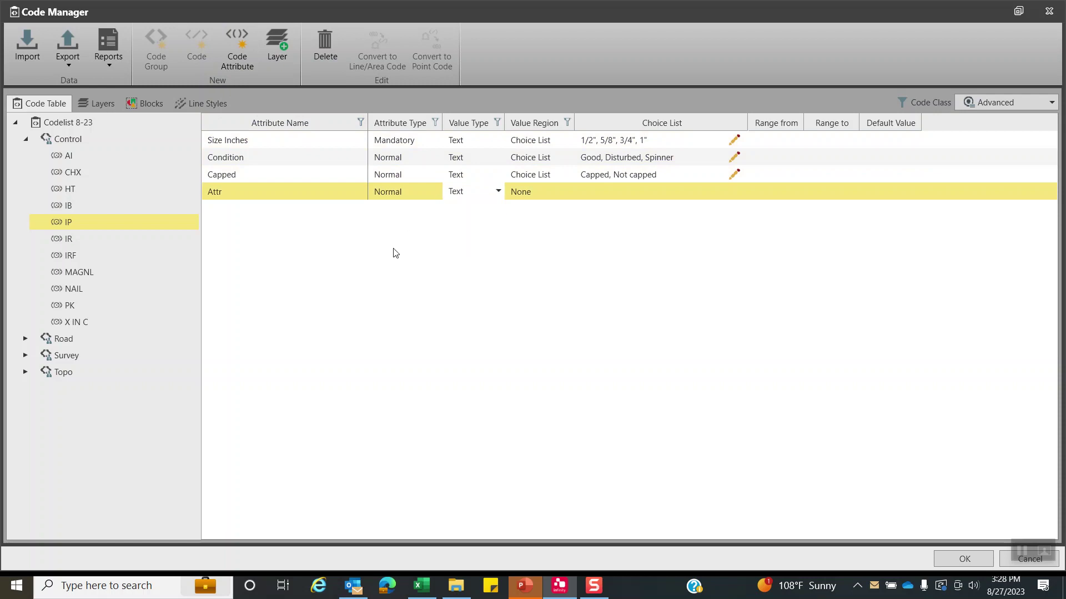
left_click(326, 48)
left_click(242, 145)
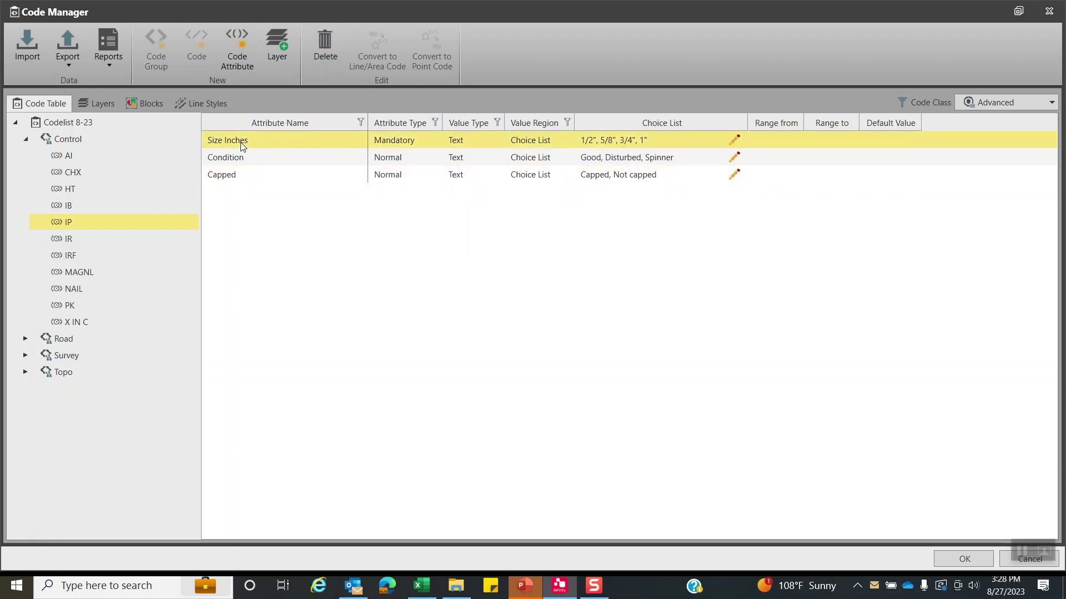
left_click(410, 146)
Keep Size Inches as a Mandatory Text attribute with a Choice List, reviewing its values.
left_click(404, 174)
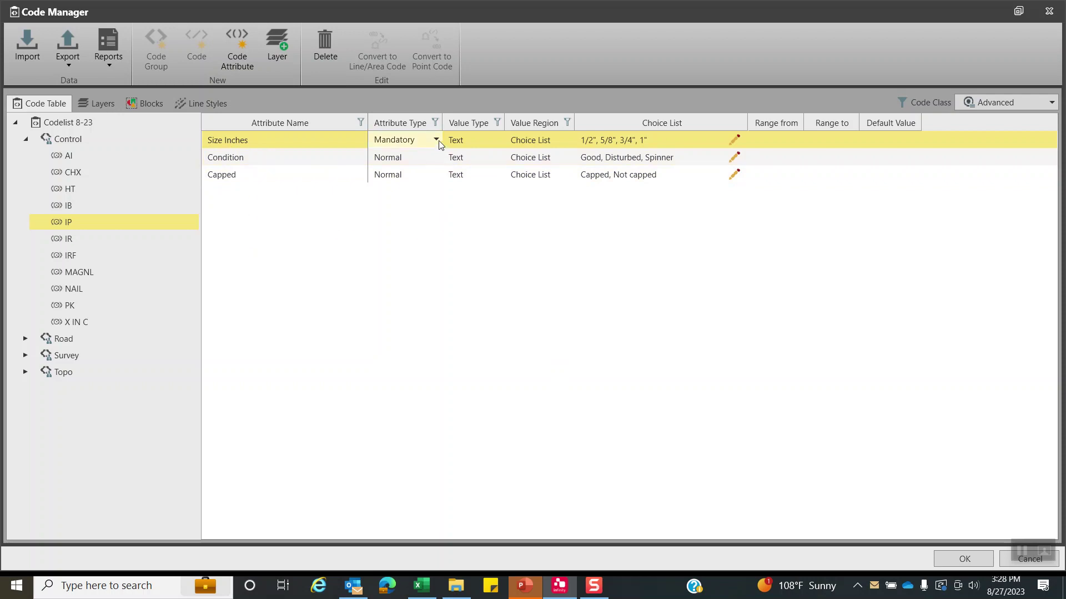
left_click(467, 145)
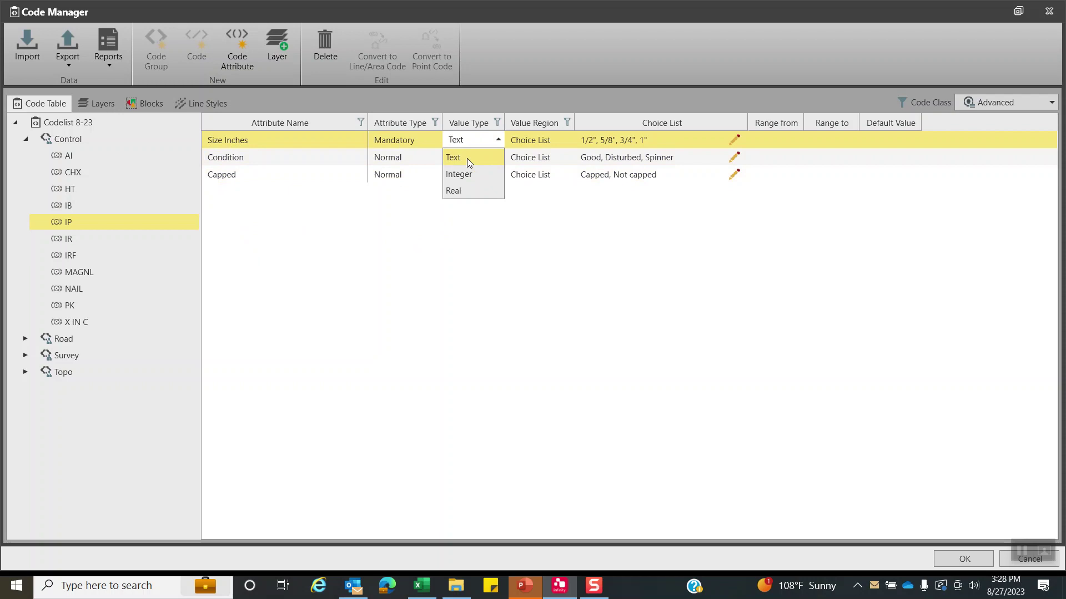
left_click(467, 158)
left_click(538, 140)
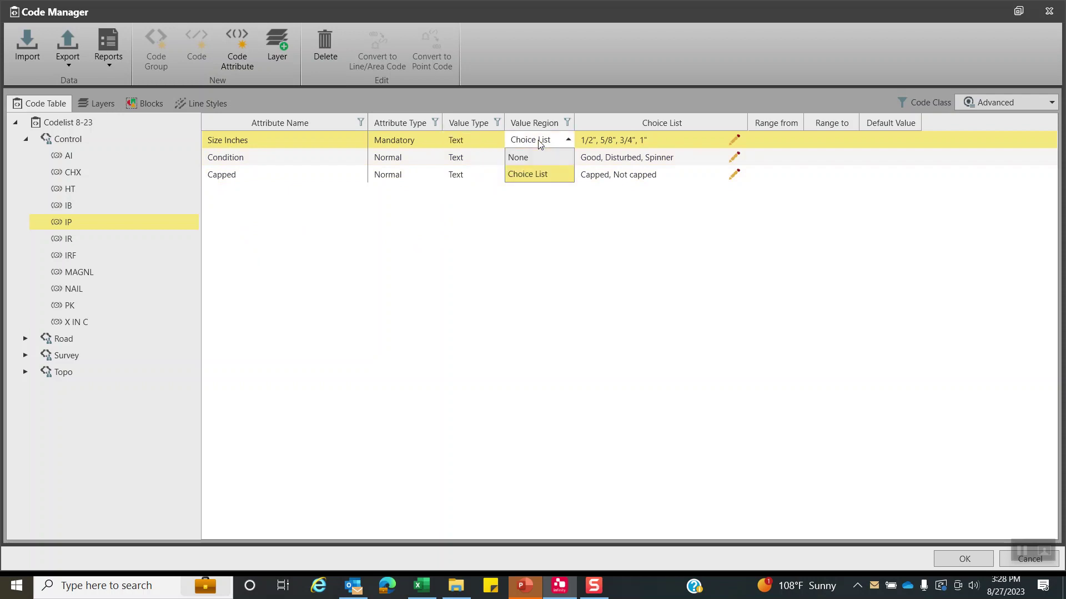
left_click(536, 178)
left_click(734, 140)
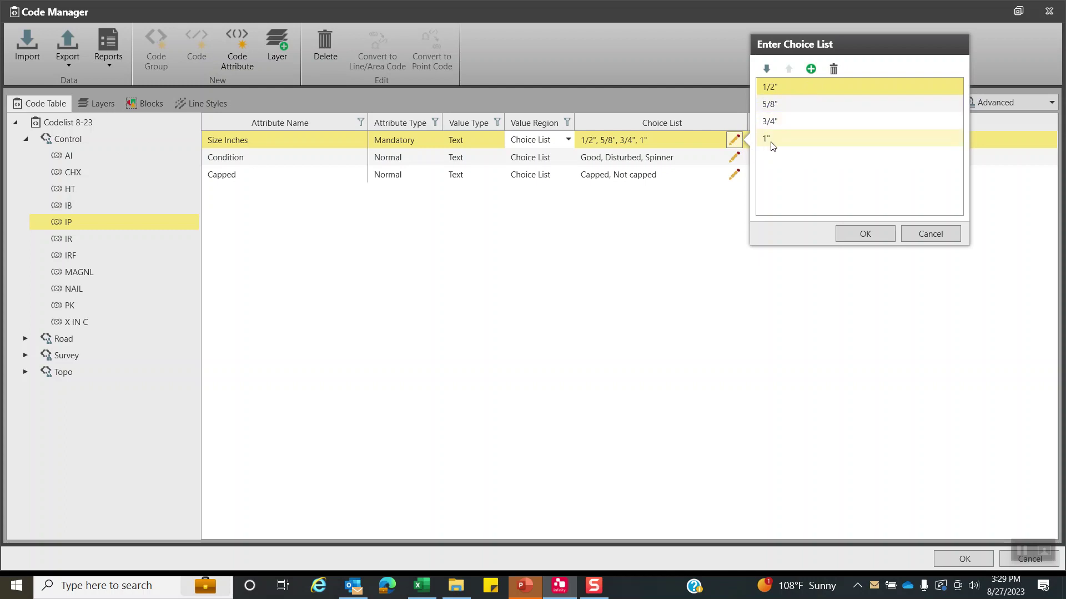
left_click(865, 236)
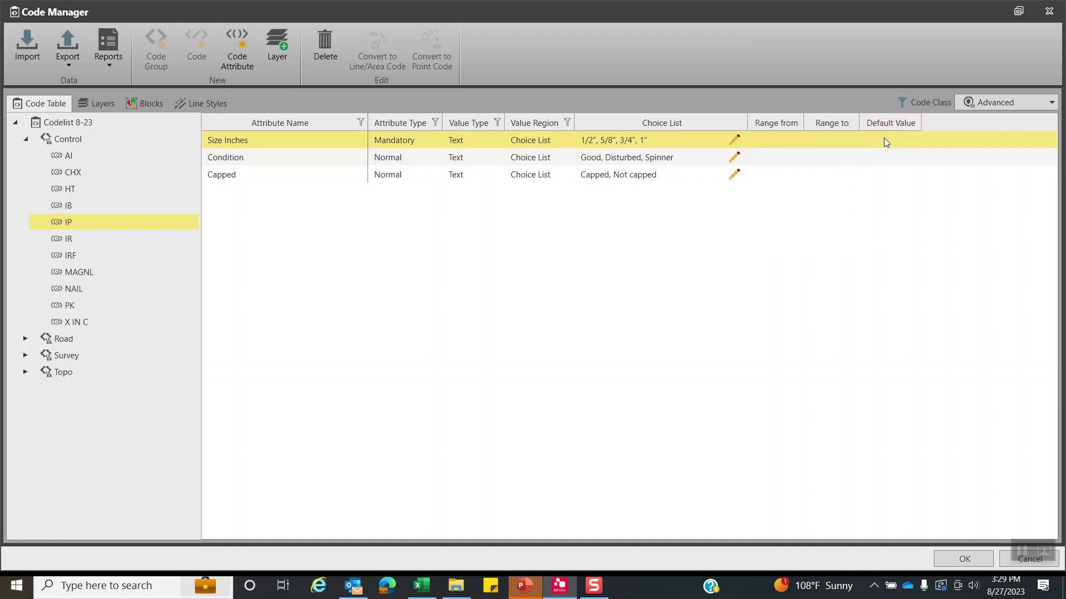
Make Condition and Capped Mandatory, reviewing Condition's choice list along the way.
left_click(218, 160)
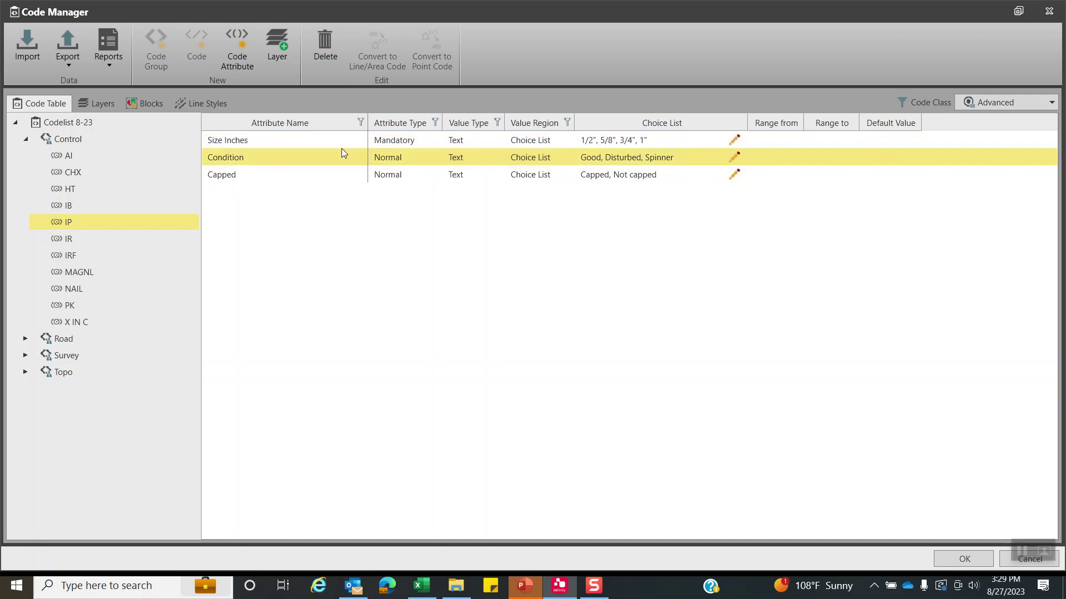
left_click(428, 159)
left_click(415, 190)
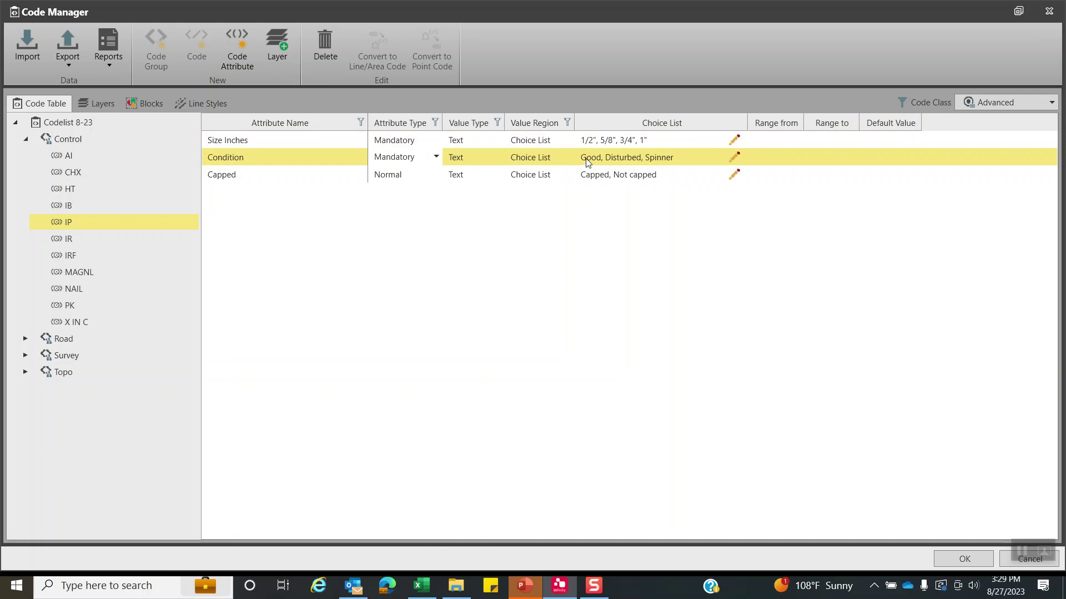
left_click(734, 157)
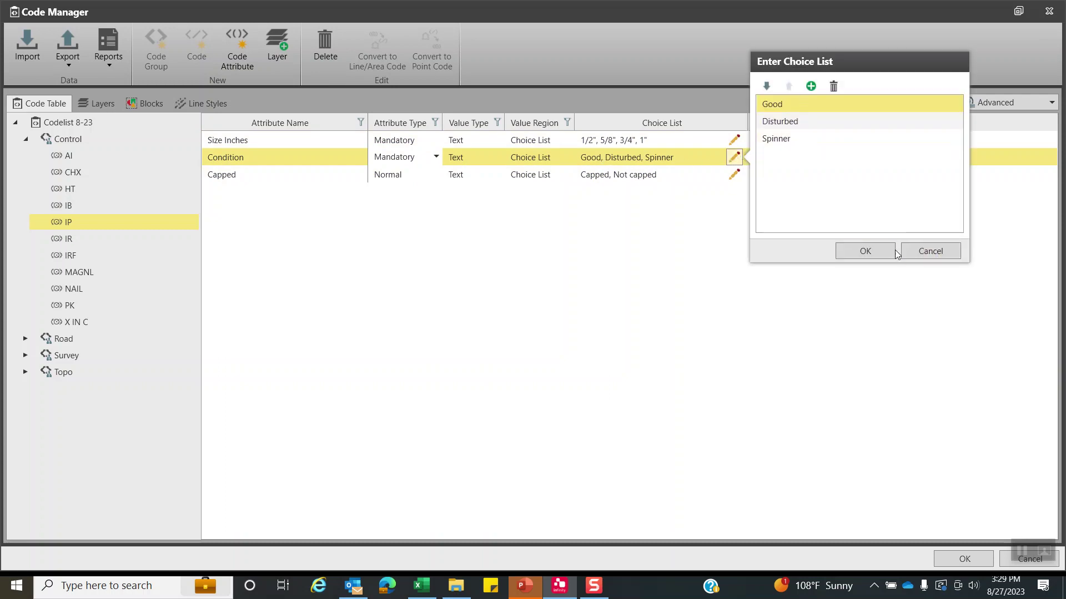
left_click(839, 250)
left_click(242, 180)
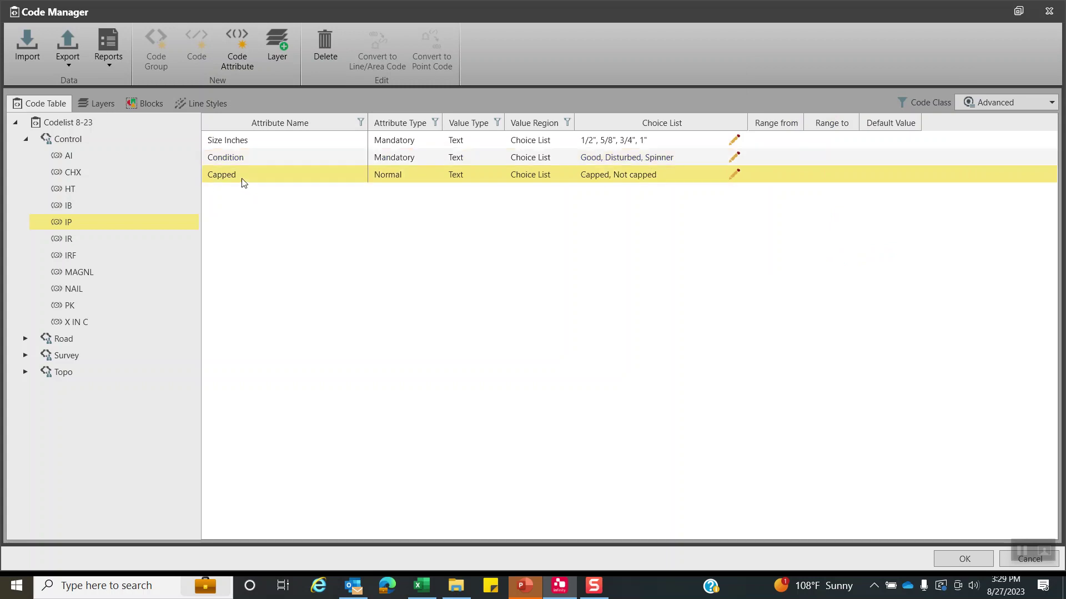
left_click(391, 179)
left_click(414, 205)
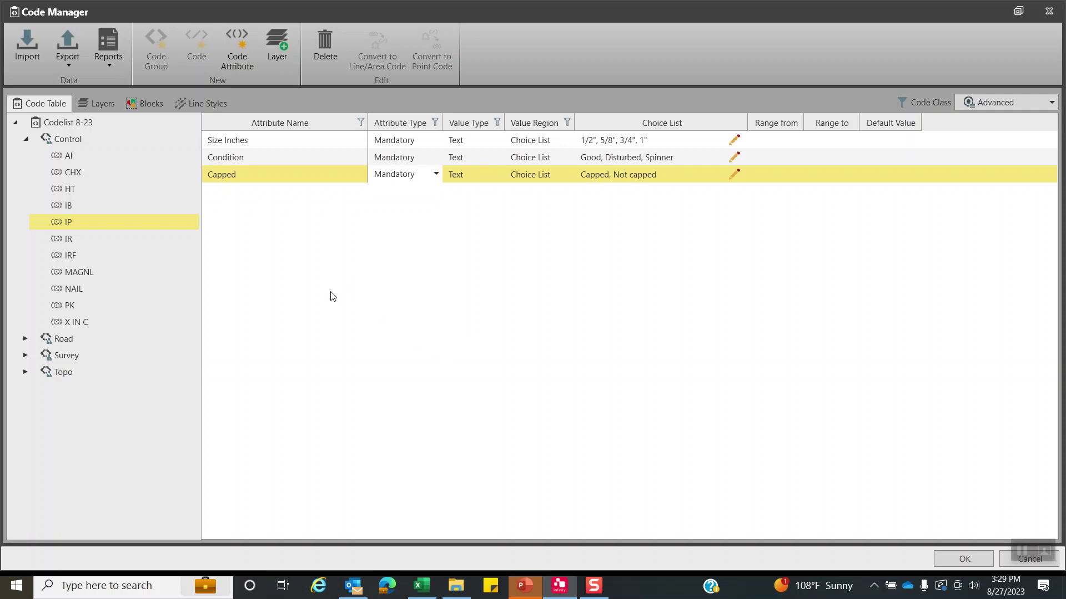
Select all three IP attributes, then check the attributes of the IR, IRF and IB codes.
left_click(312, 141)
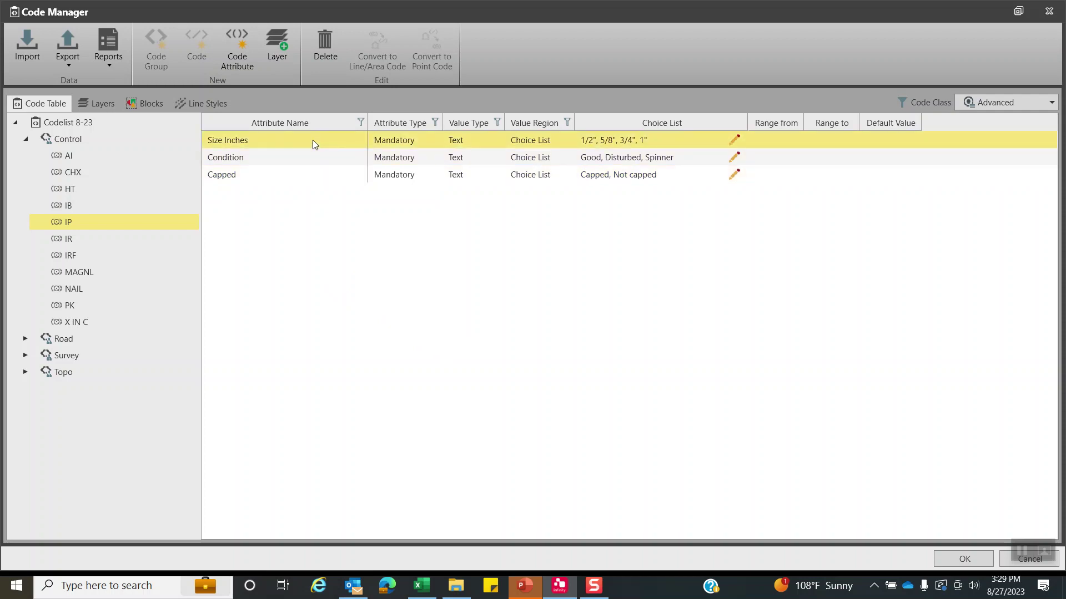
key("ctrl+a")
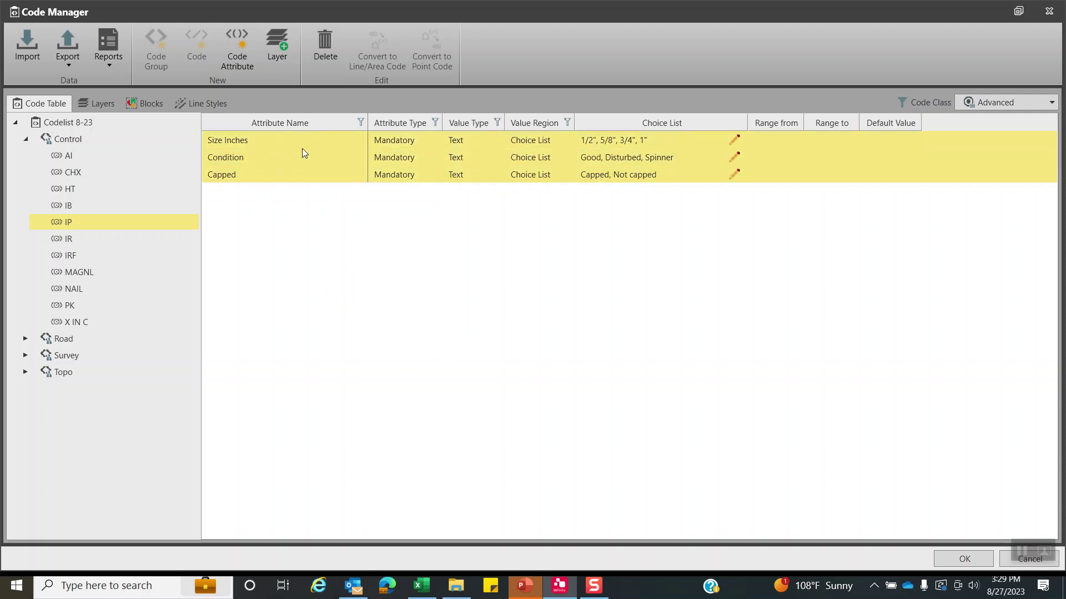
left_click(92, 242)
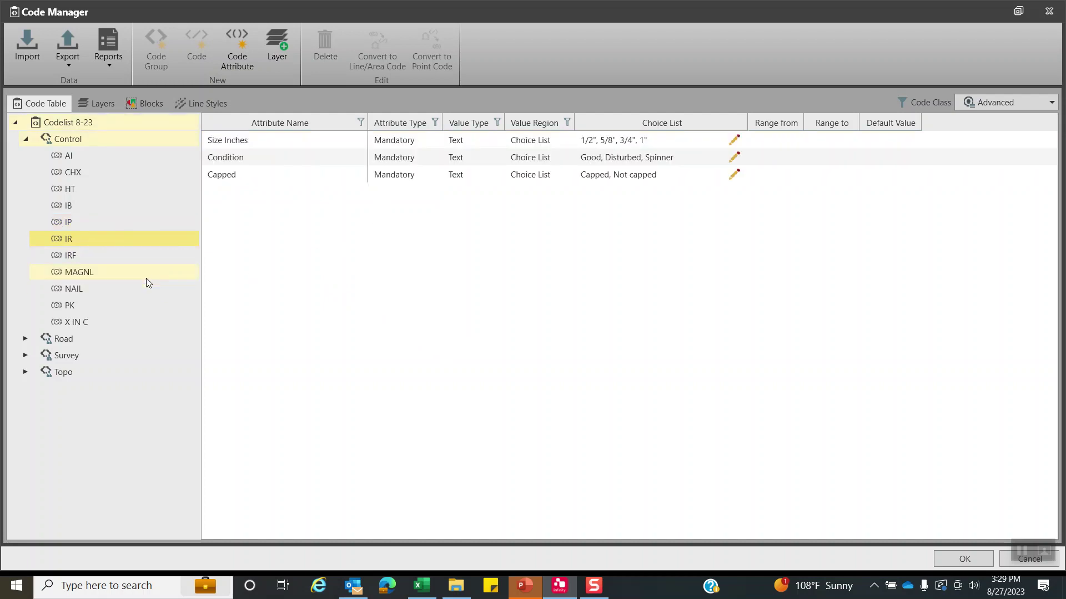
left_click(146, 257)
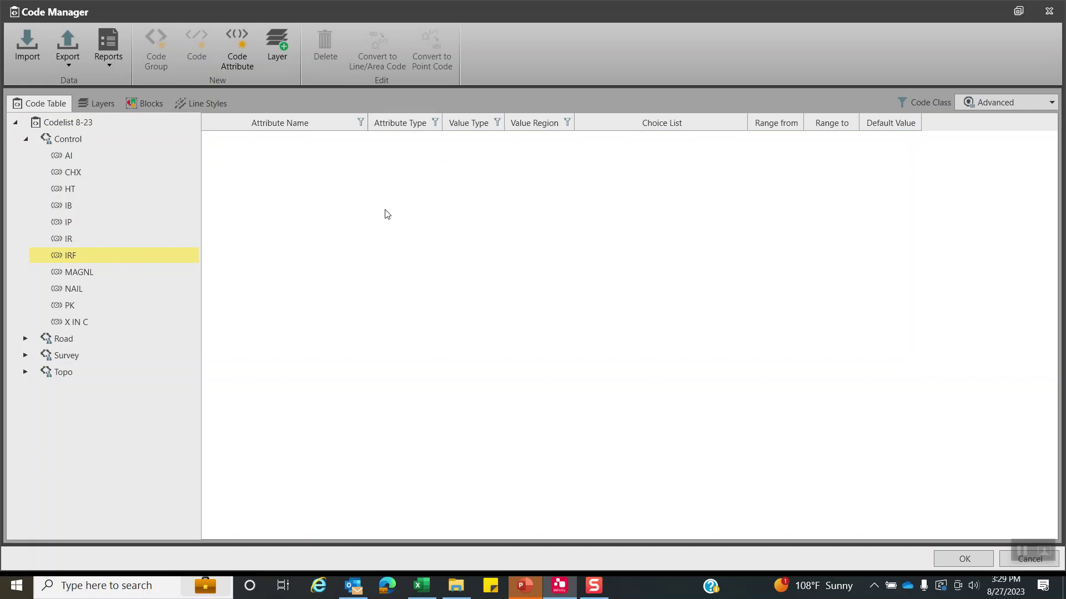
left_click(101, 209)
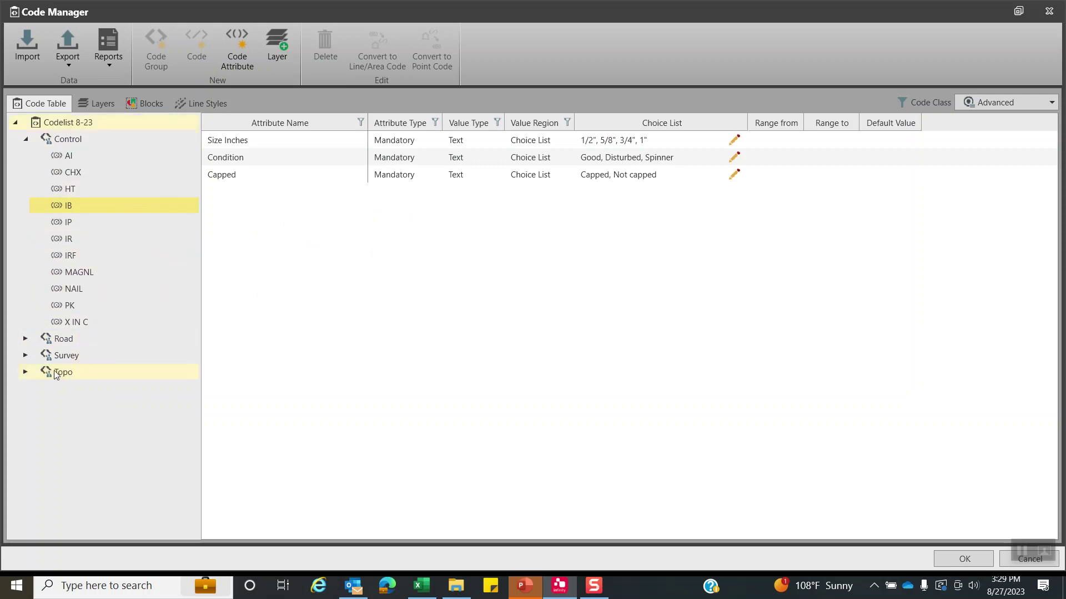
Expand Topo, show the Tree code and confirm Dripline Ft uses a Range value region.
left_click(25, 374)
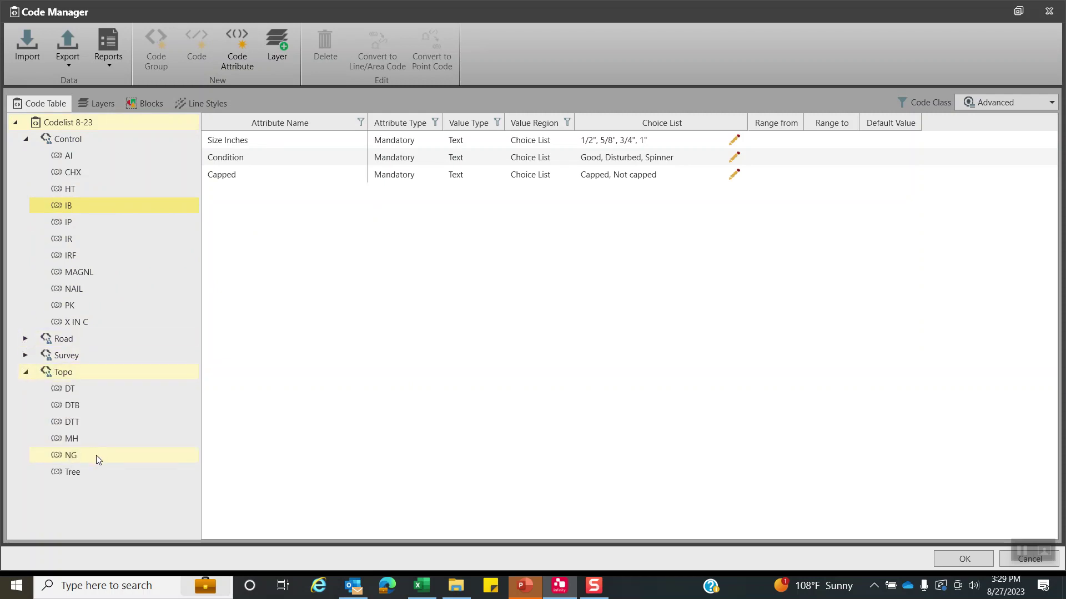
left_click(78, 472)
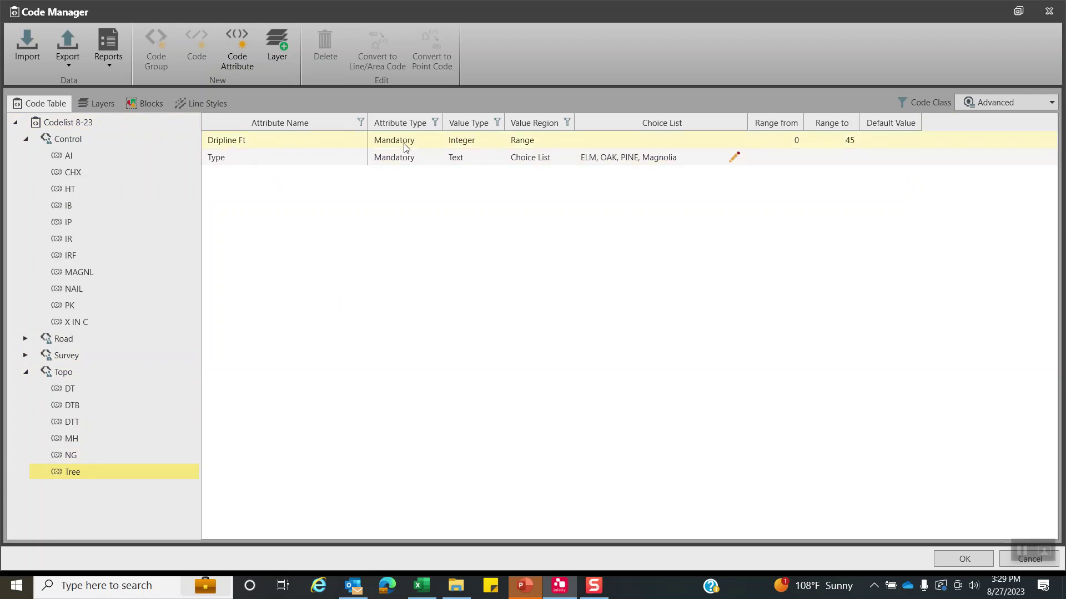
left_click(534, 139)
left_click(537, 141)
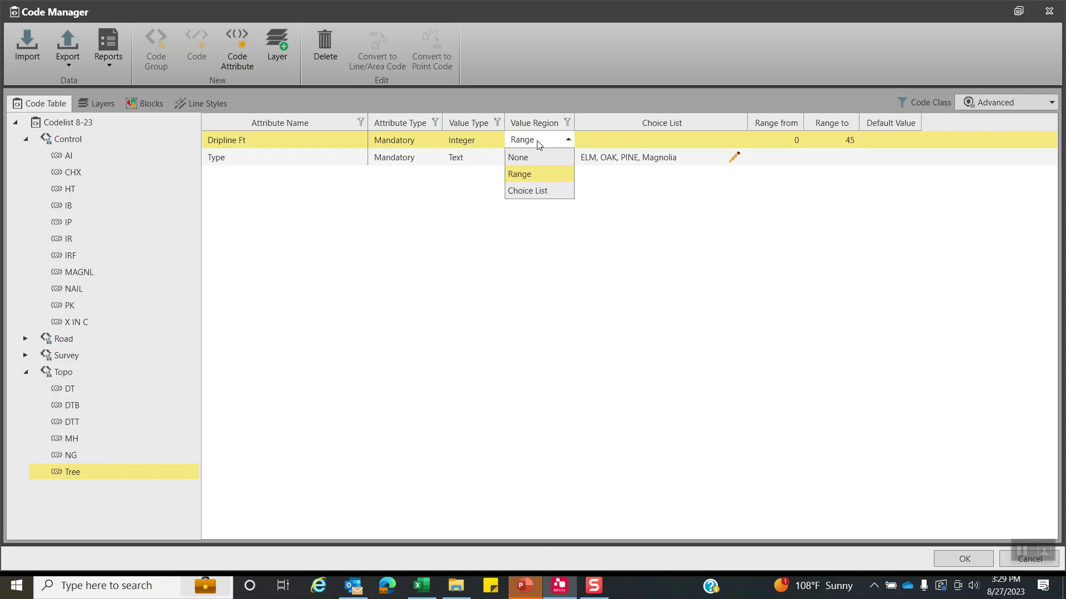
left_click(532, 174)
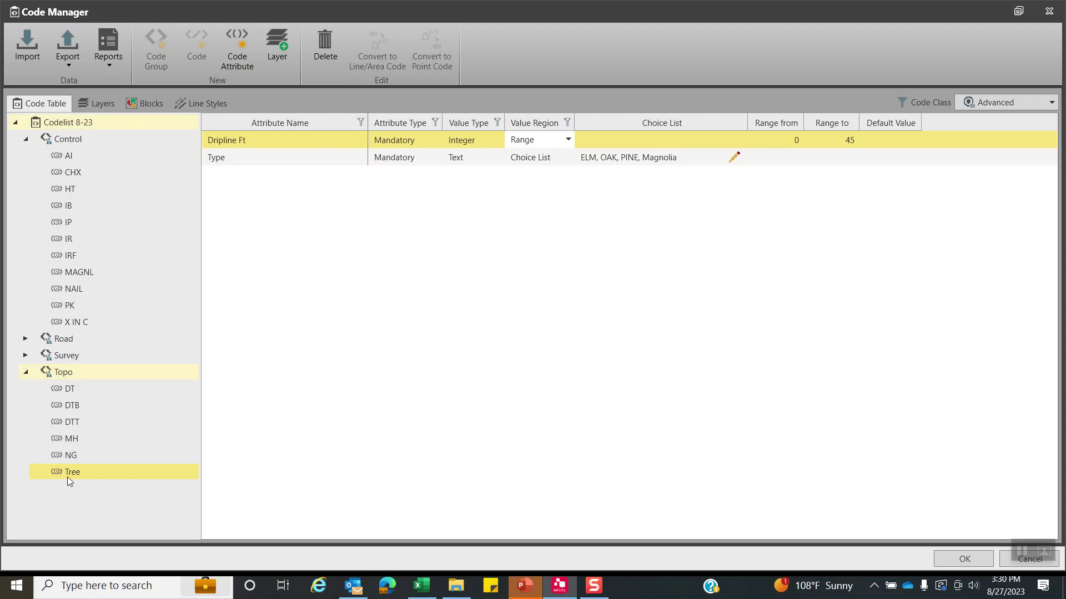
Review the Tree Type species choice list and close it without changes.
left_click(272, 161)
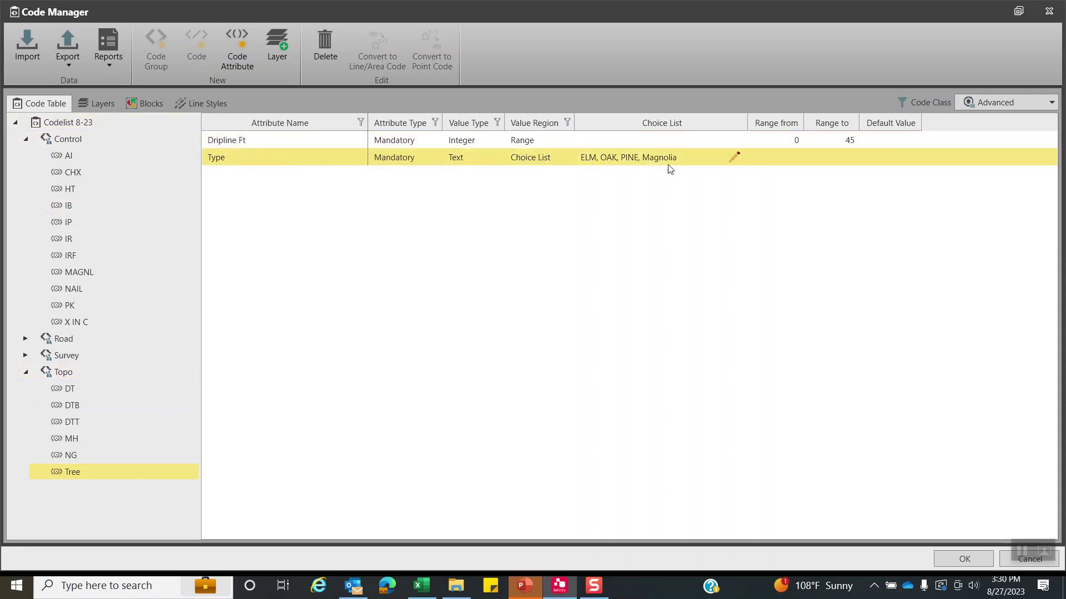
left_click(734, 157)
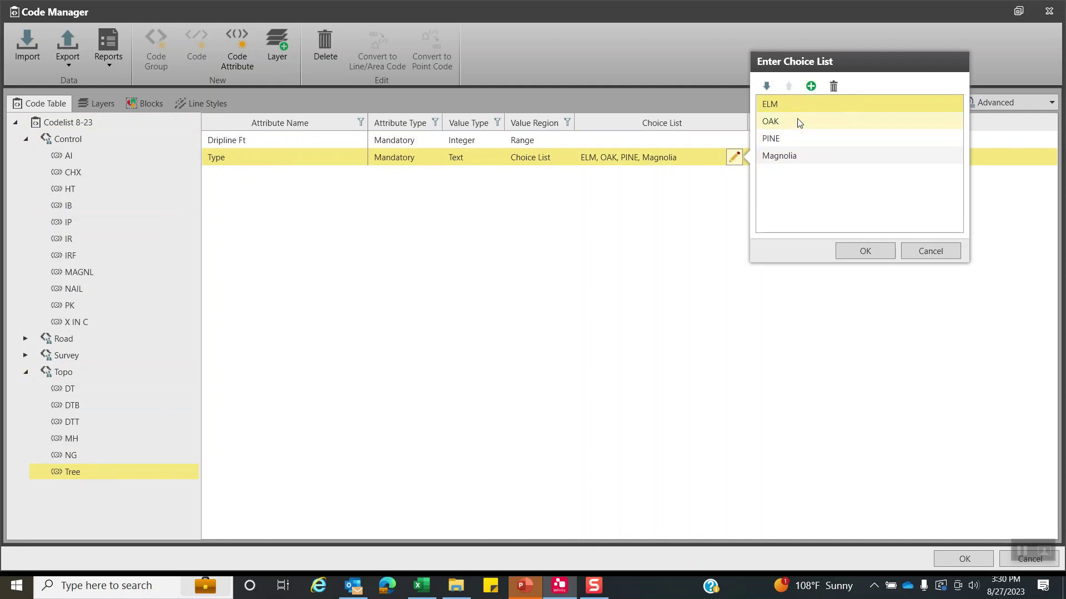
left_click(811, 87)
left_click(928, 252)
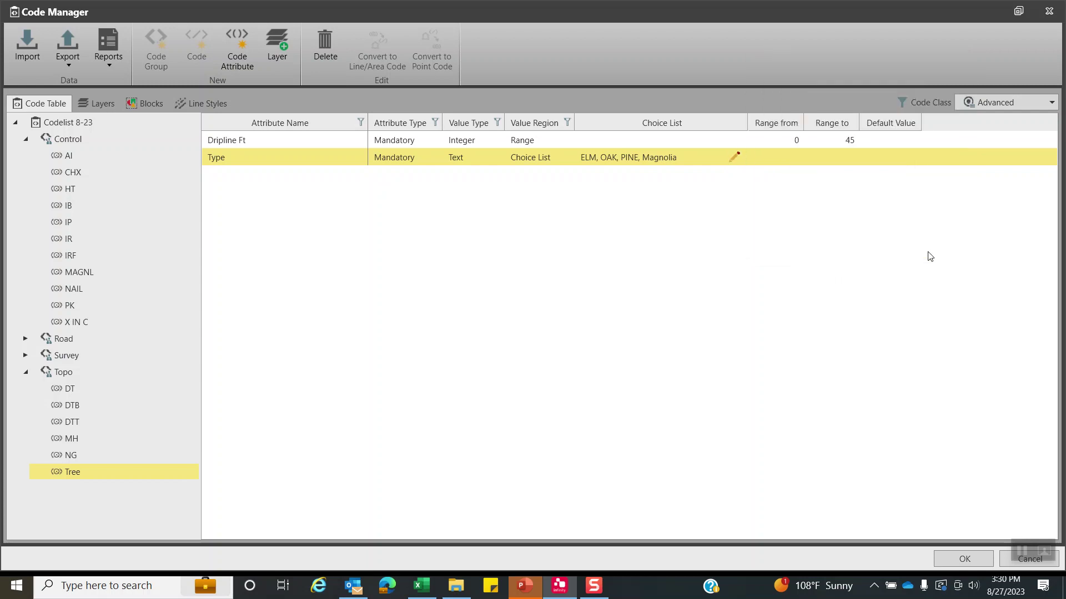
Show the MH code's attributes and inspect Measure Down Feet.
left_click(61, 439)
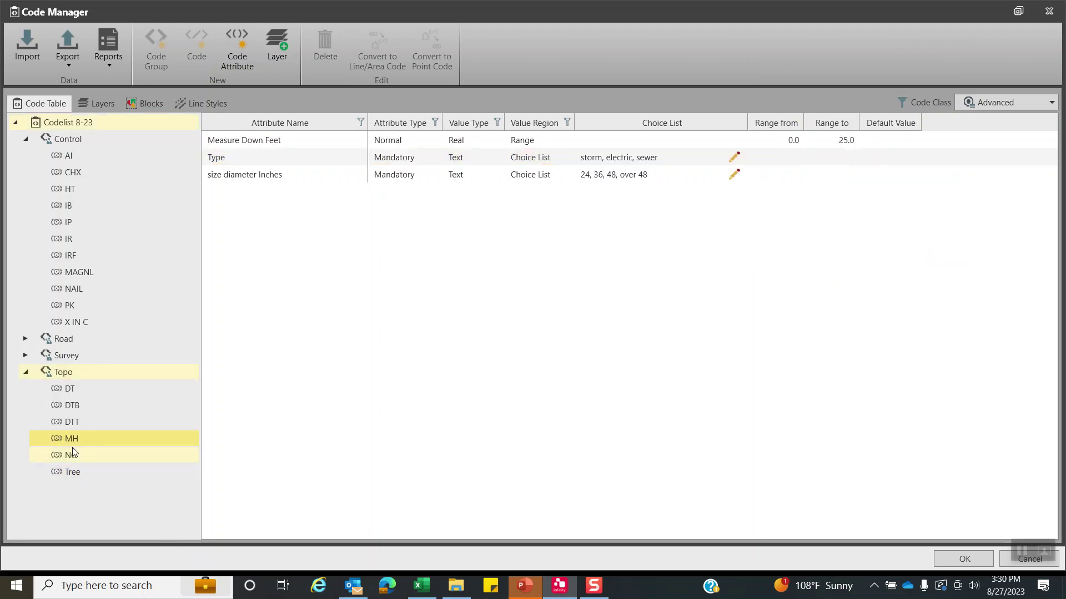
left_click(249, 143)
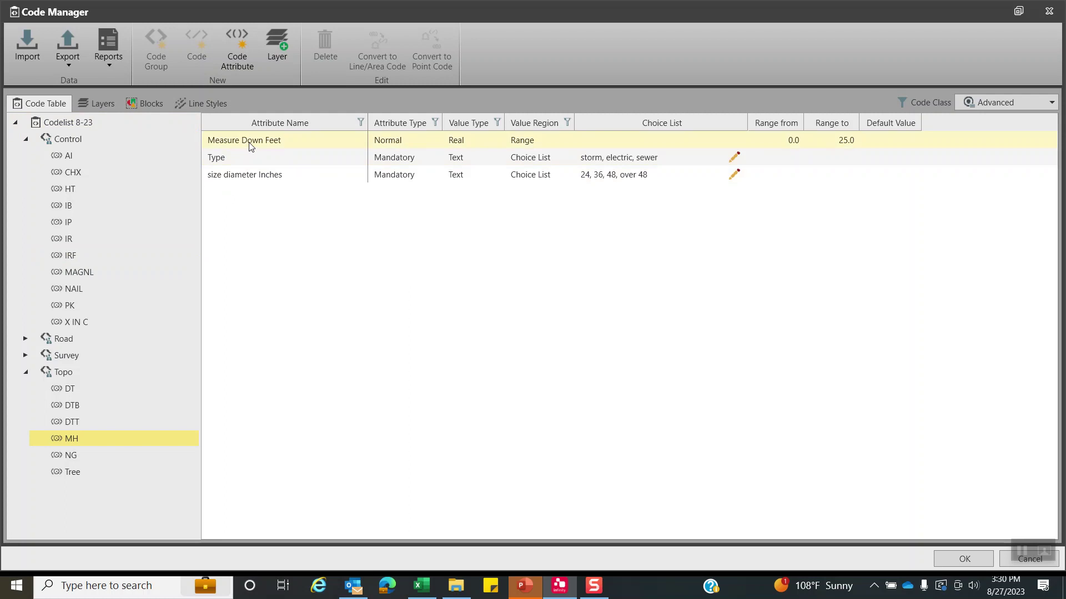
left_click(248, 144)
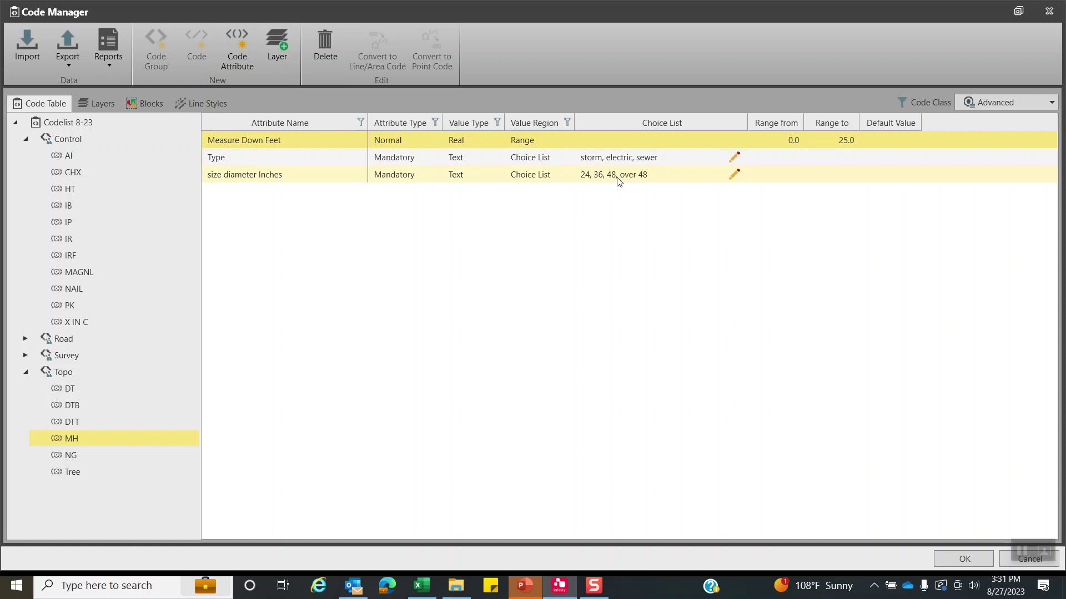
Collapse the Topo and Control groups and accept the Code Manager edits with OK.
left_click(26, 377)
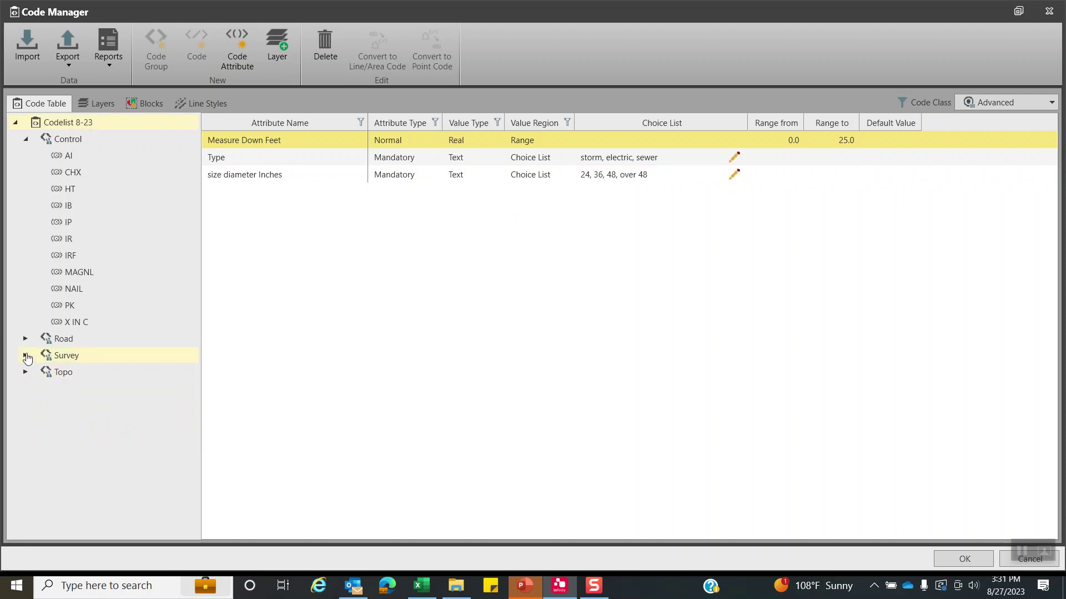
left_click(26, 140)
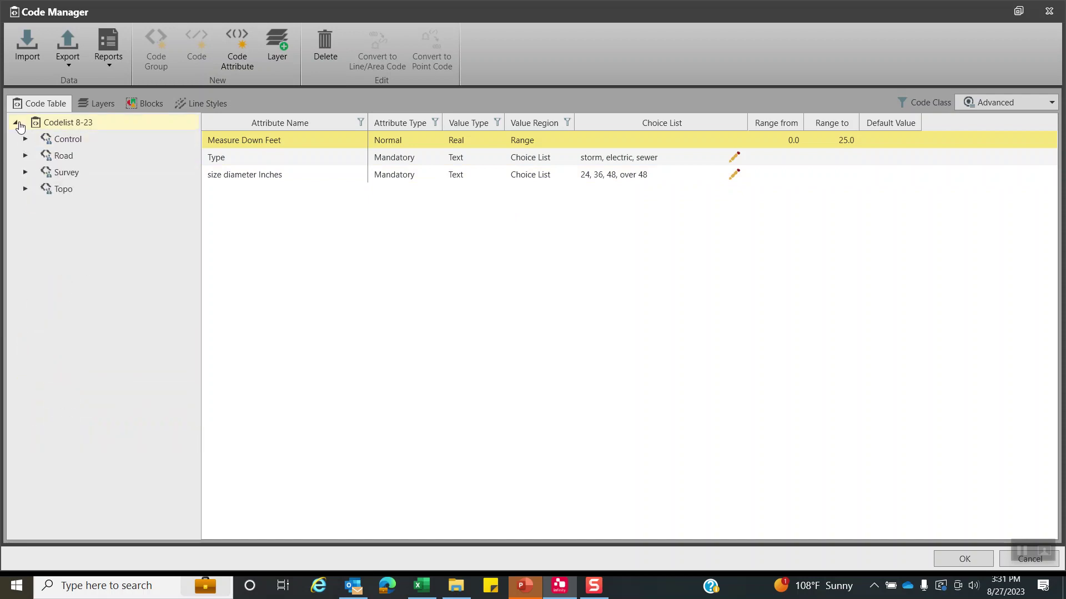
left_click(969, 560)
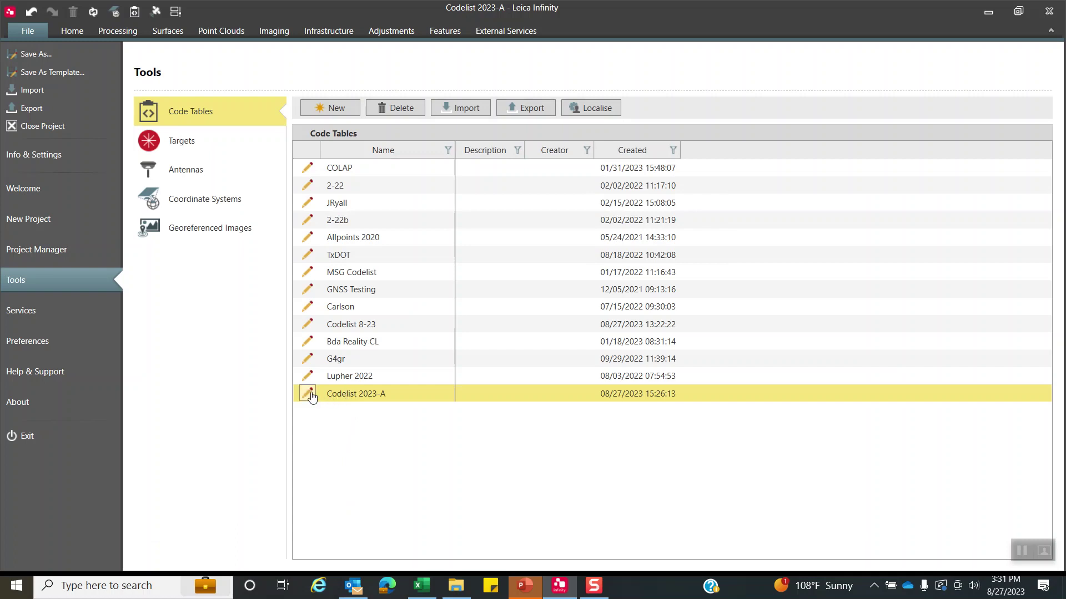
Generate the Codes Report for Codelist 8-23, review it full screen, then close it.
left_click(308, 327)
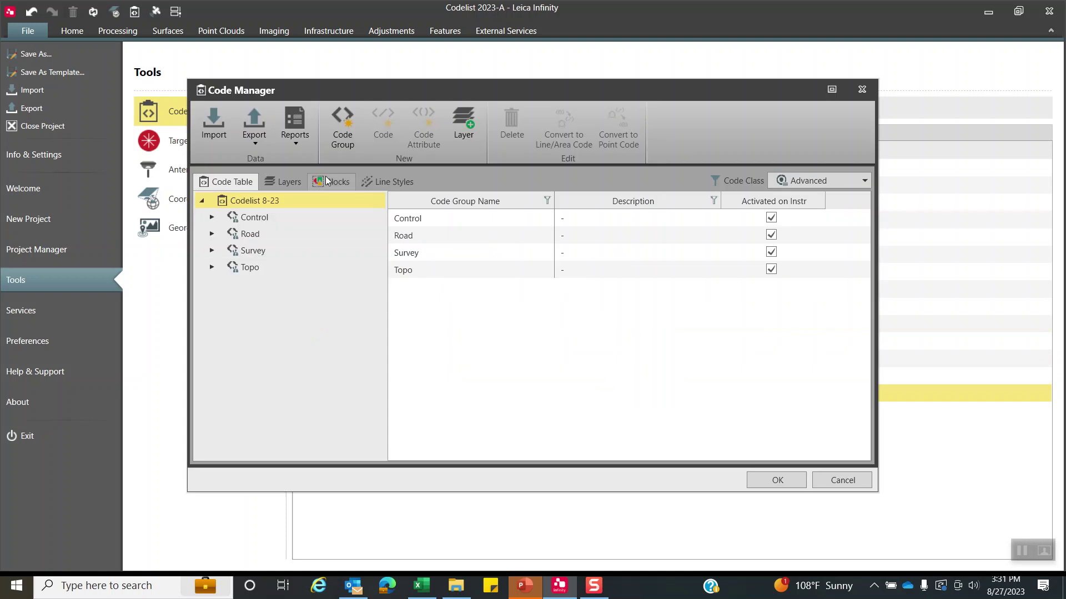
left_click(297, 146)
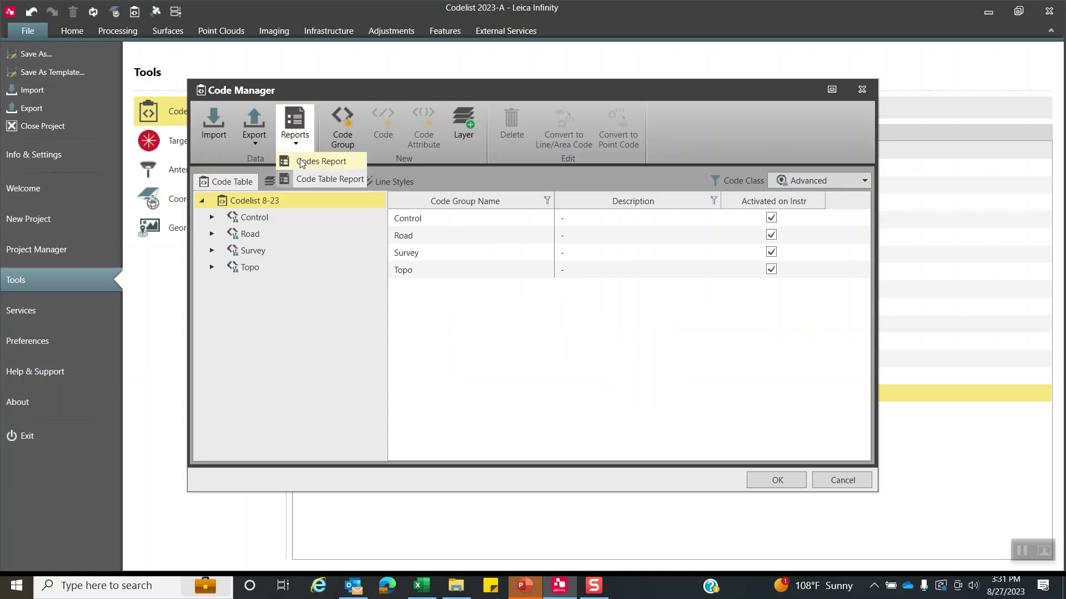
left_click(321, 162)
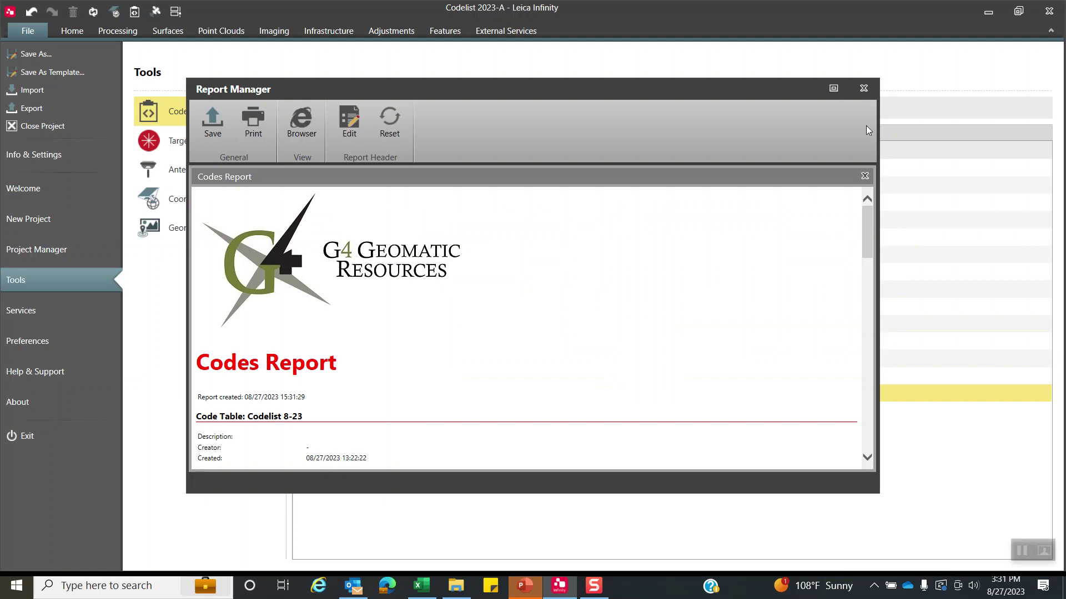
left_click(833, 89)
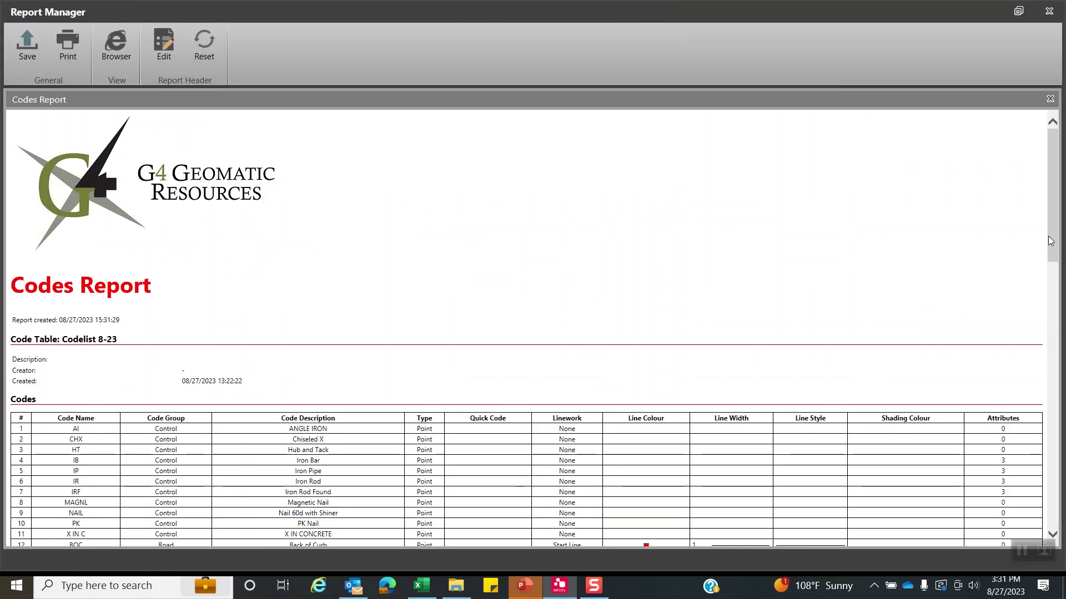
left_click_drag(1054, 230, 1056, 323)
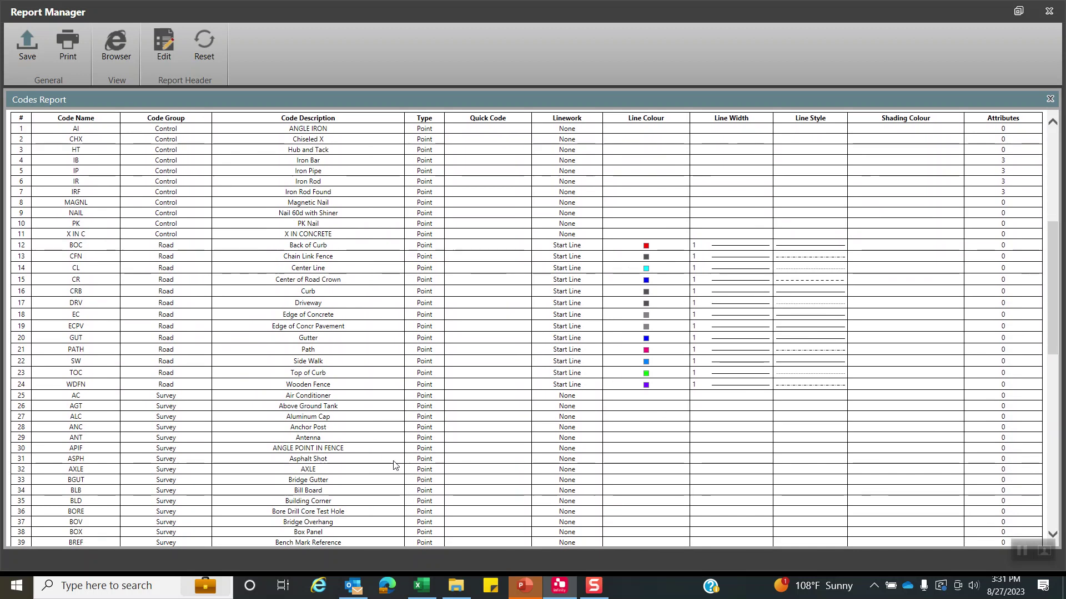
scroll(395, 465, "down", 14)
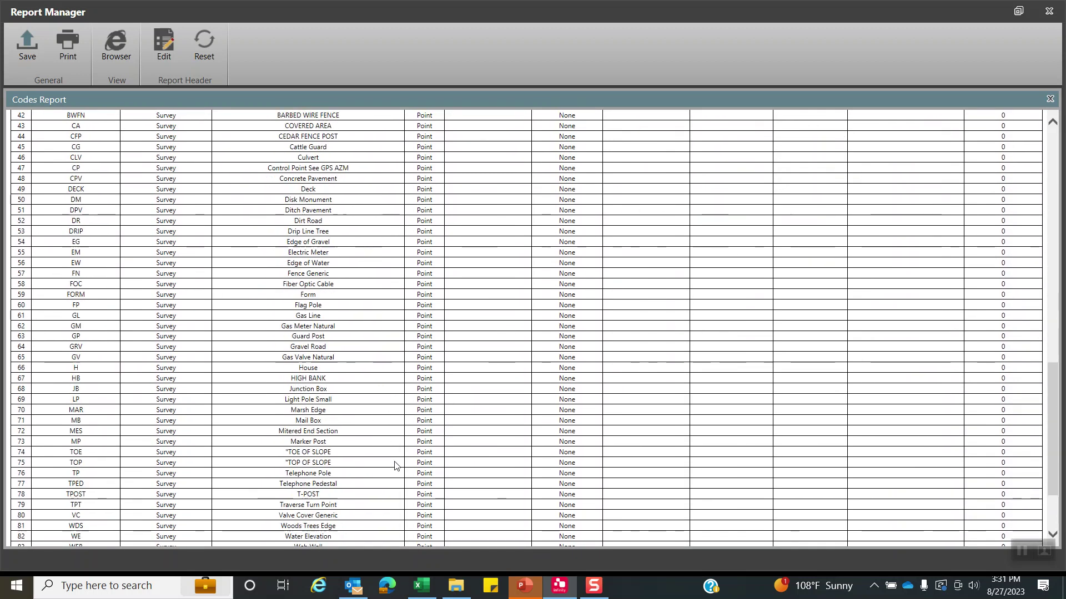
scroll(395, 465, "up", 18)
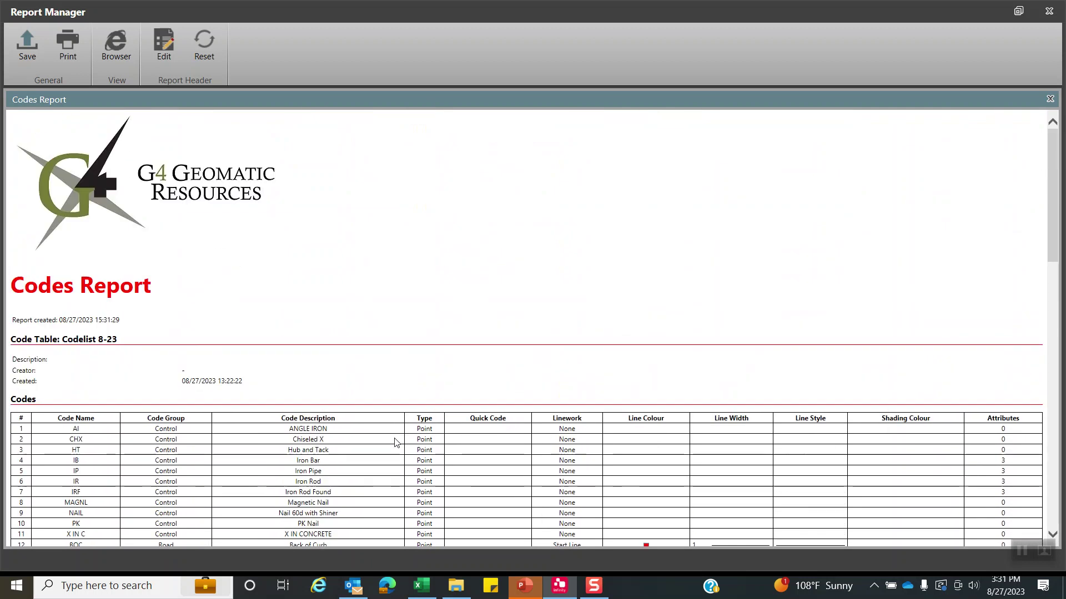
left_click(1050, 98)
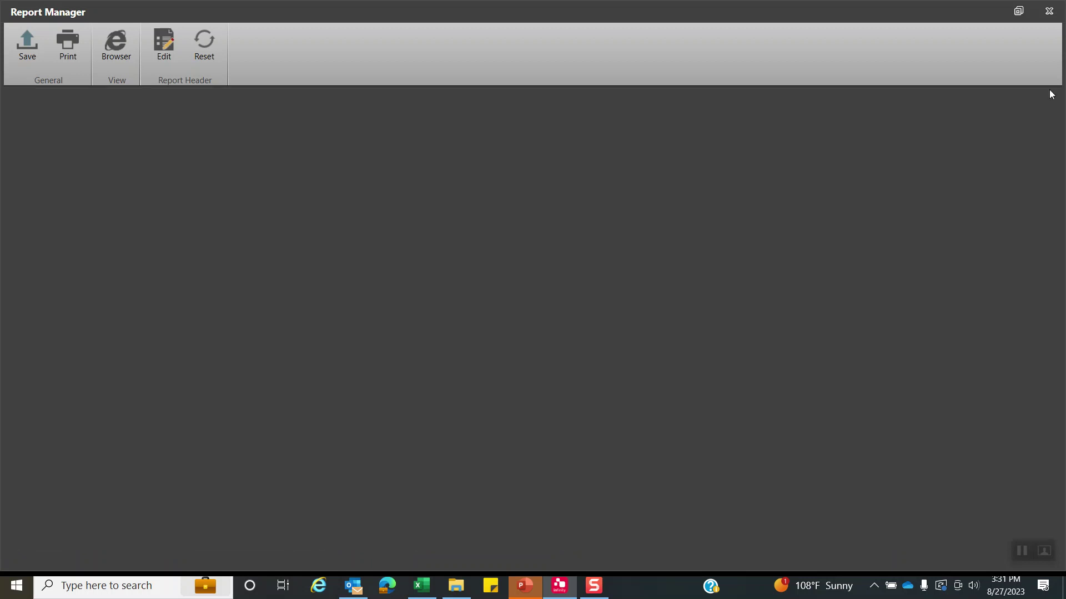
left_click(1049, 11)
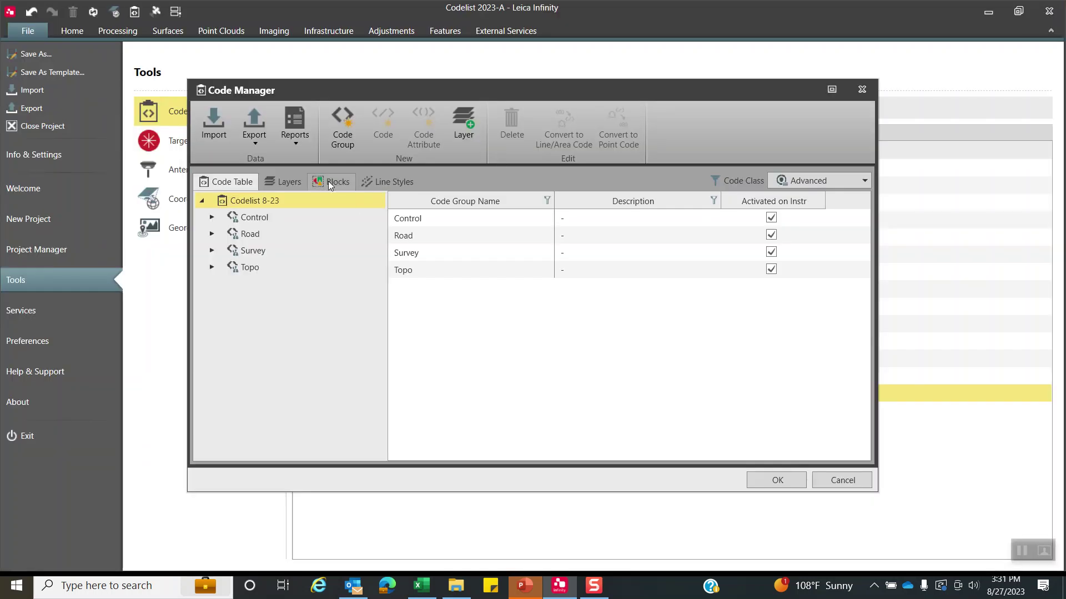
left_click(299, 142)
left_click(302, 178)
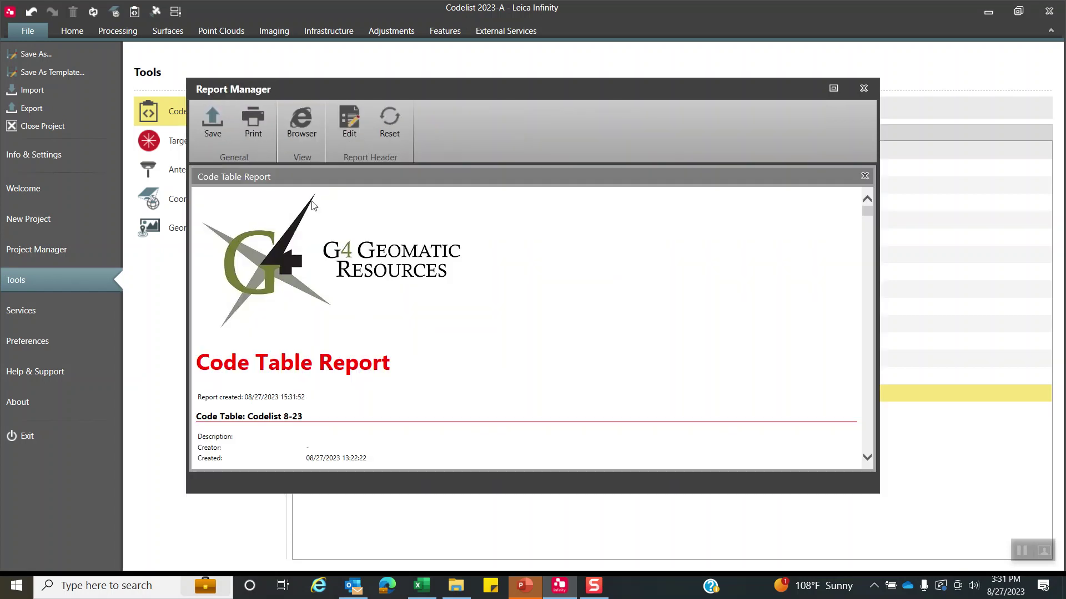
left_click(834, 89)
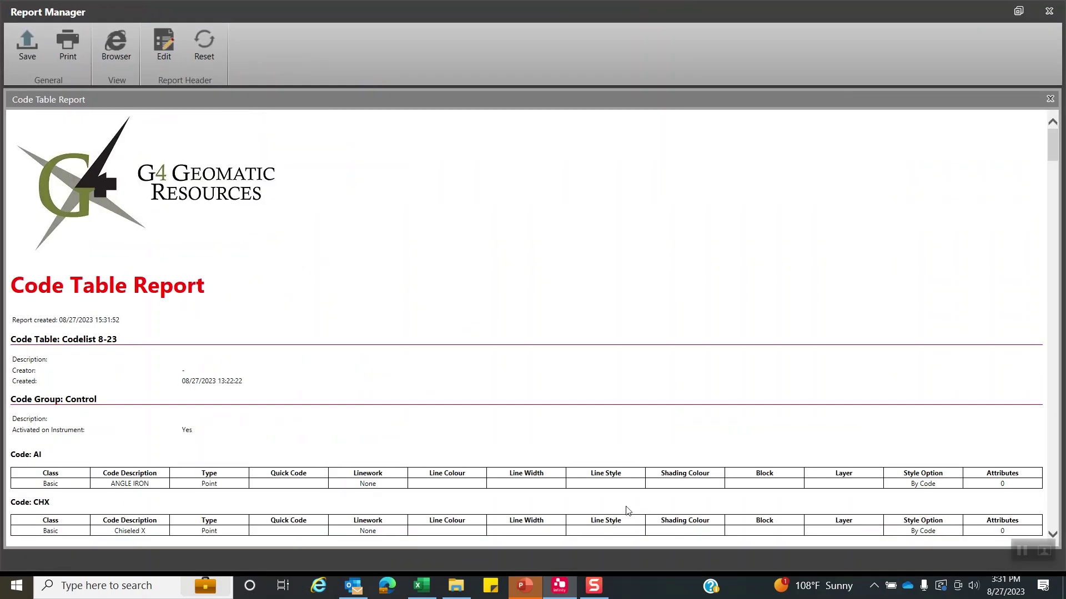
scroll(619, 480, "down", 5)
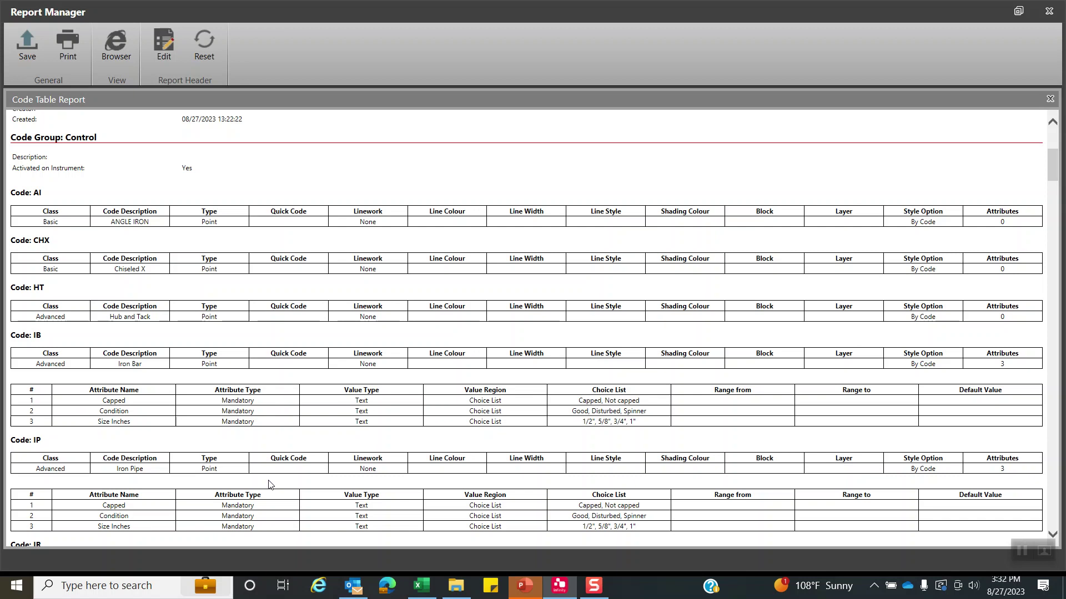
scroll(270, 486, "up", 2)
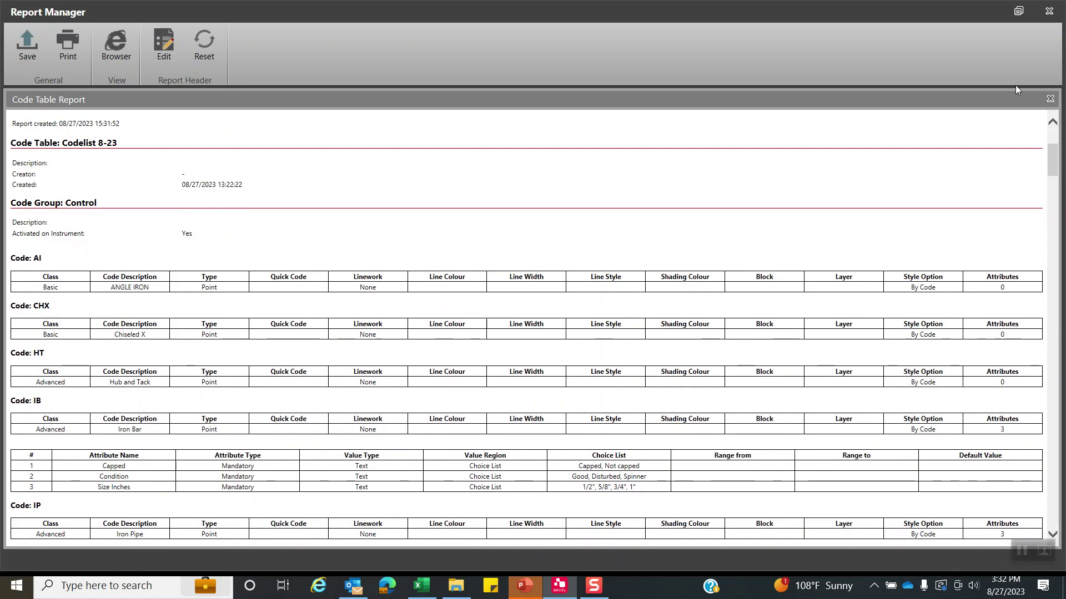
left_click(1050, 11)
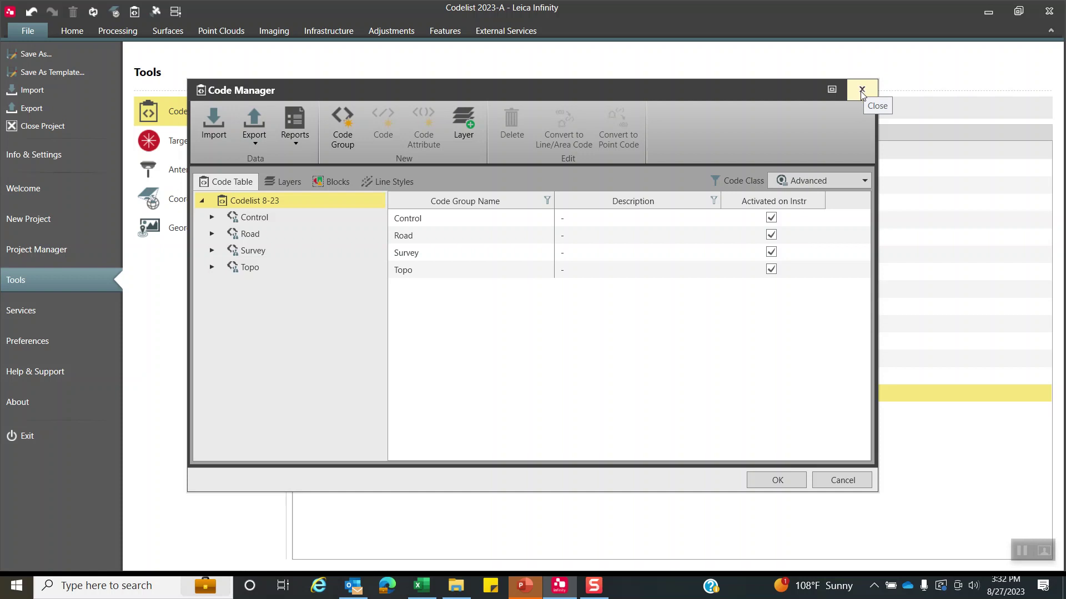
Export Codelist 8-23 as a Captivate Job DBX to the G:\Code folder.
left_click(256, 145)
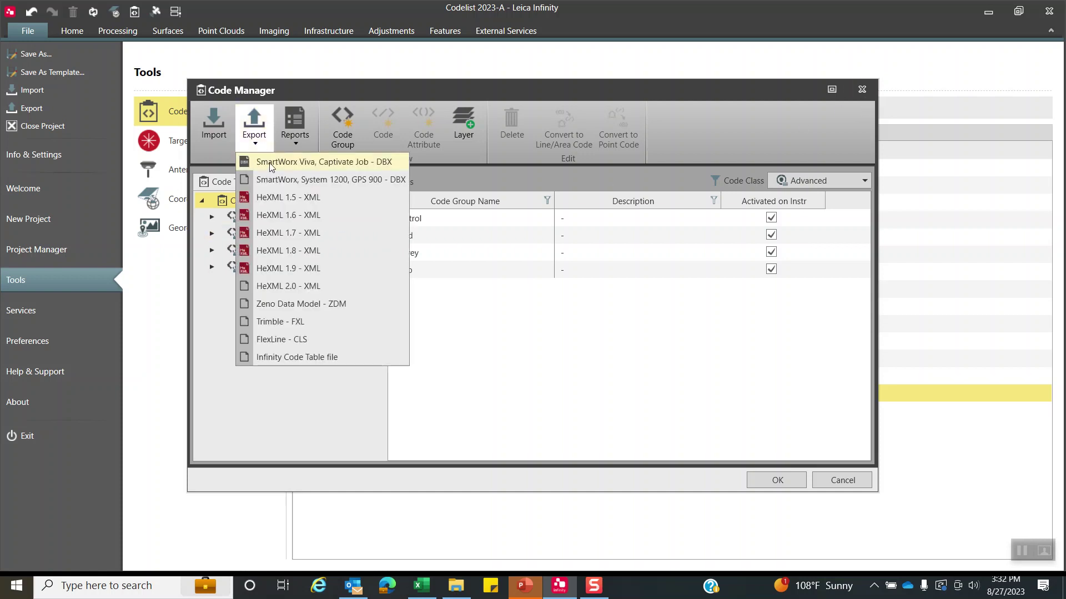
left_click(265, 163)
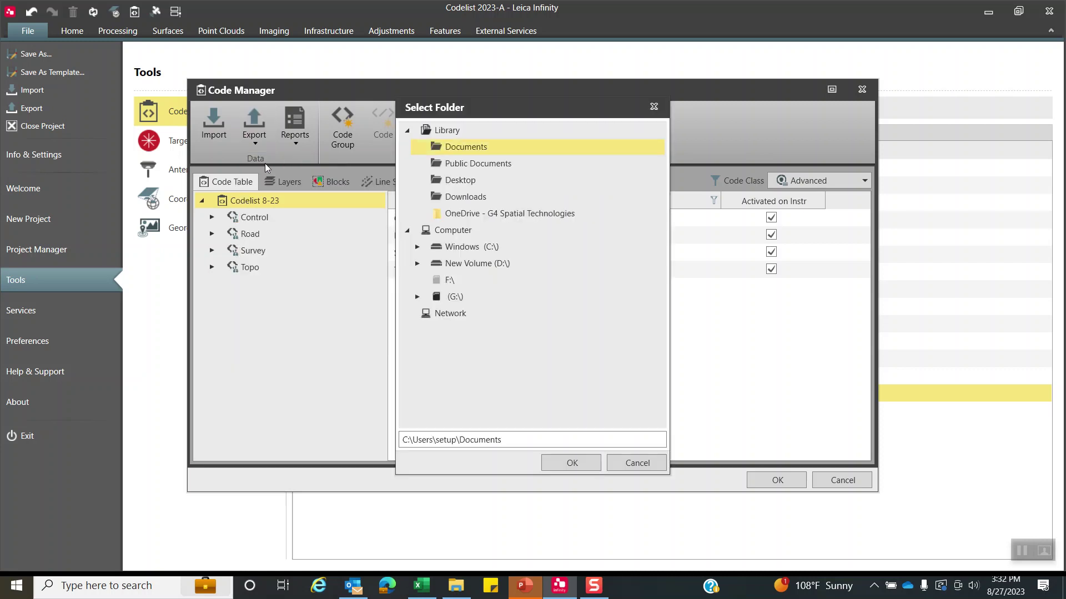
double_click(464, 298)
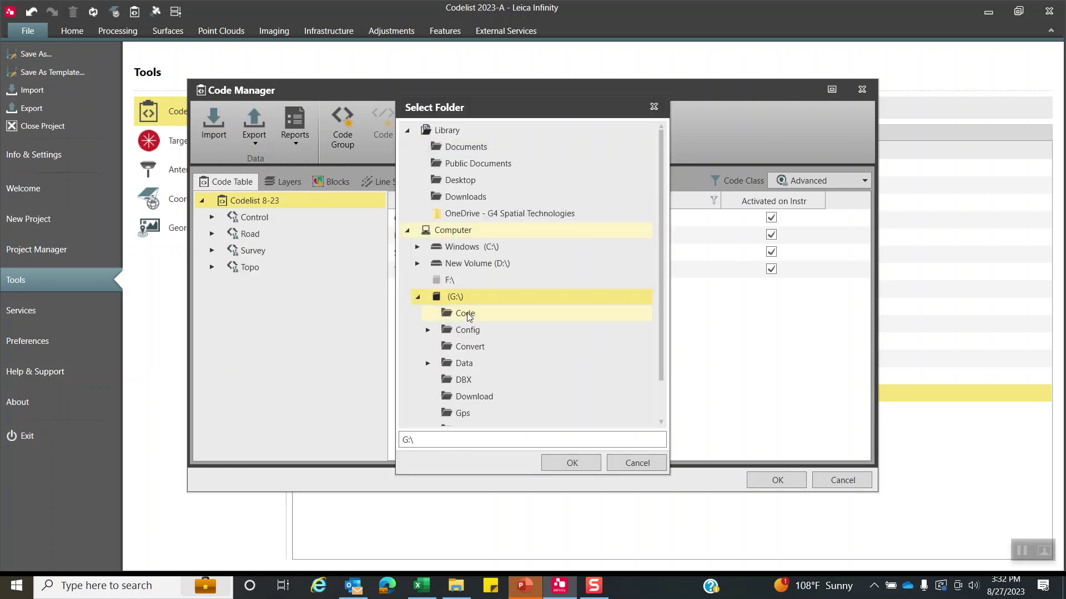
left_click(468, 312)
left_click(572, 463)
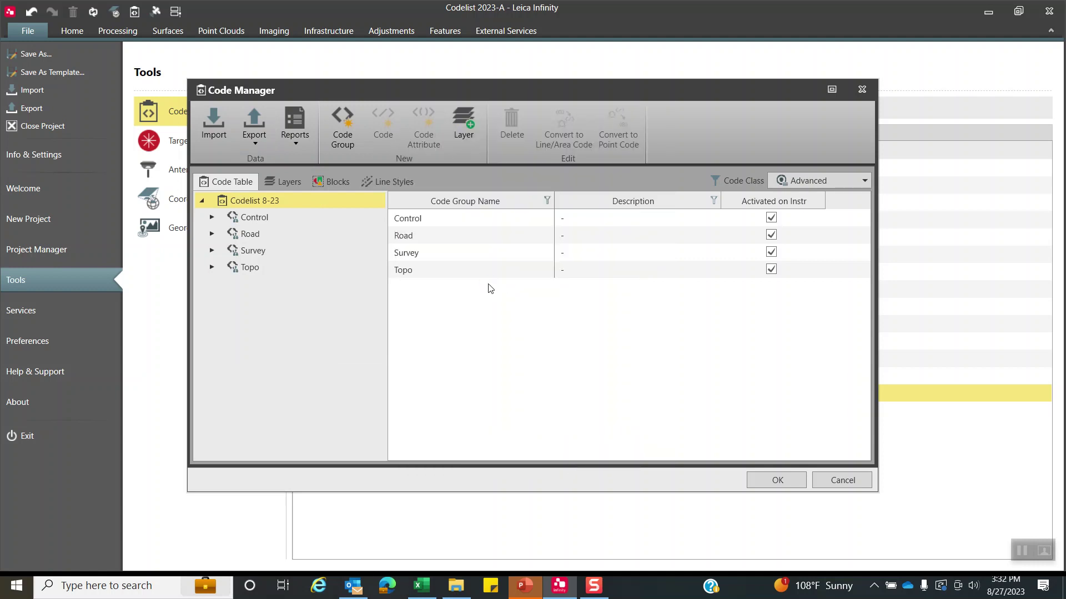
Glance at the export formats again, then close the Code Manager without changes.
left_click(256, 145)
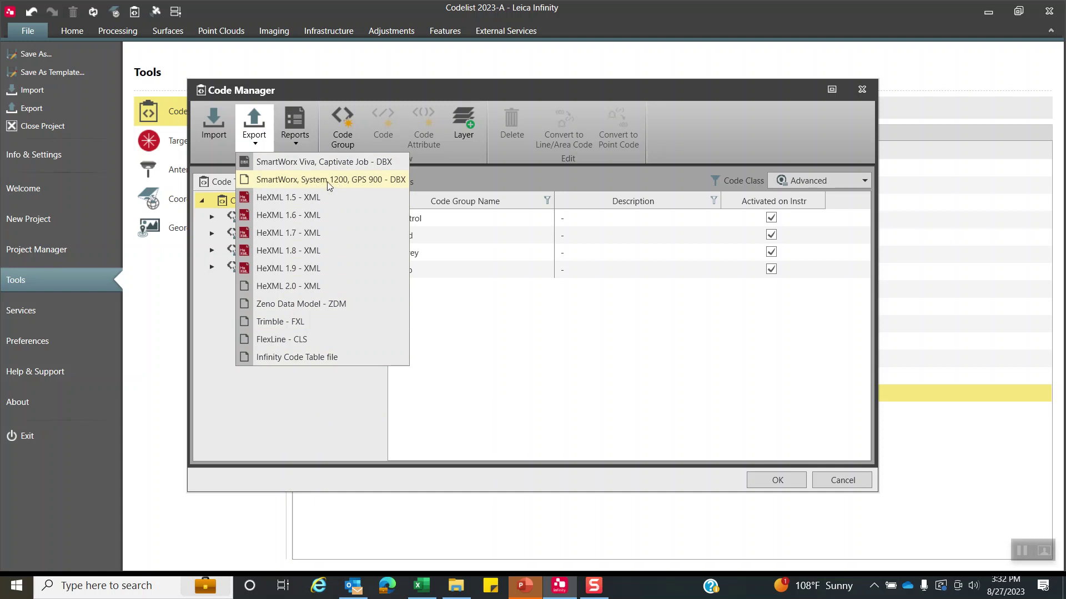
left_click(542, 366)
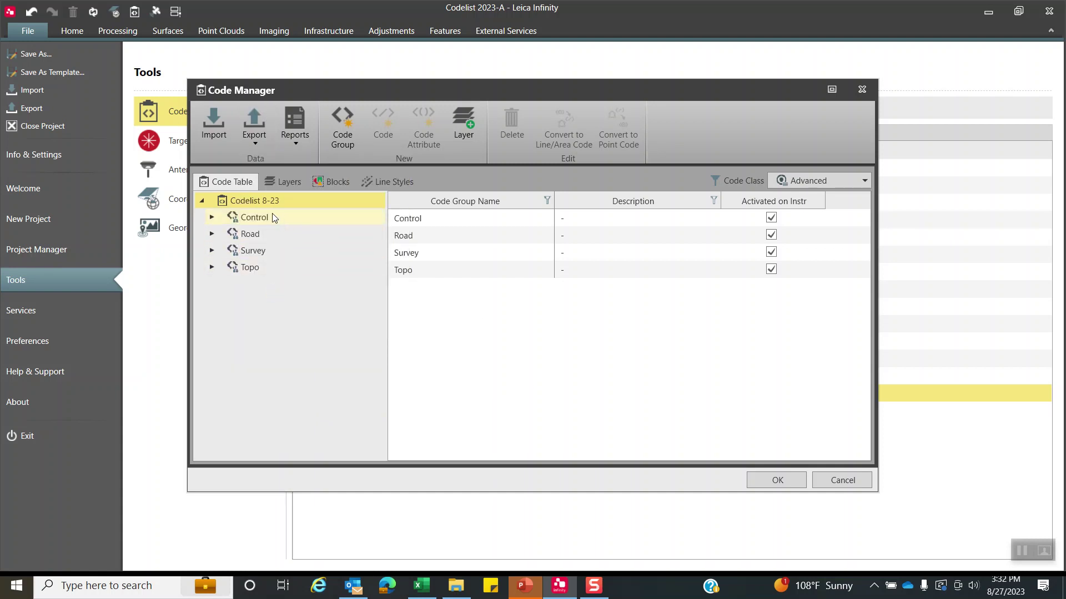
left_click(845, 481)
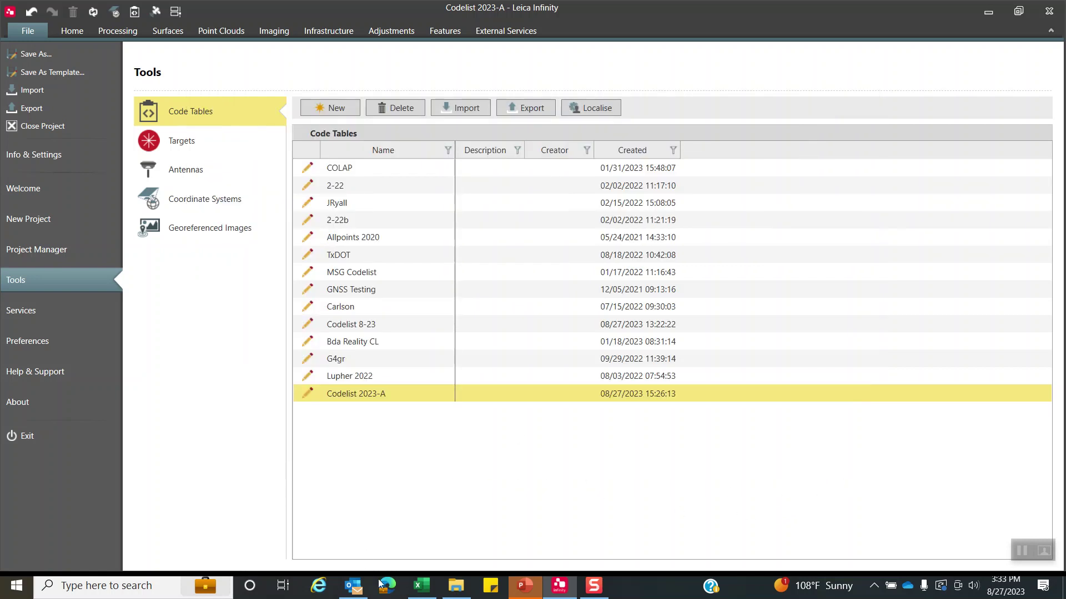
Confirm G:\Code holds the Codelist 8-23 X06, X23 and XCF files, then close Explorer.
left_click(455, 586)
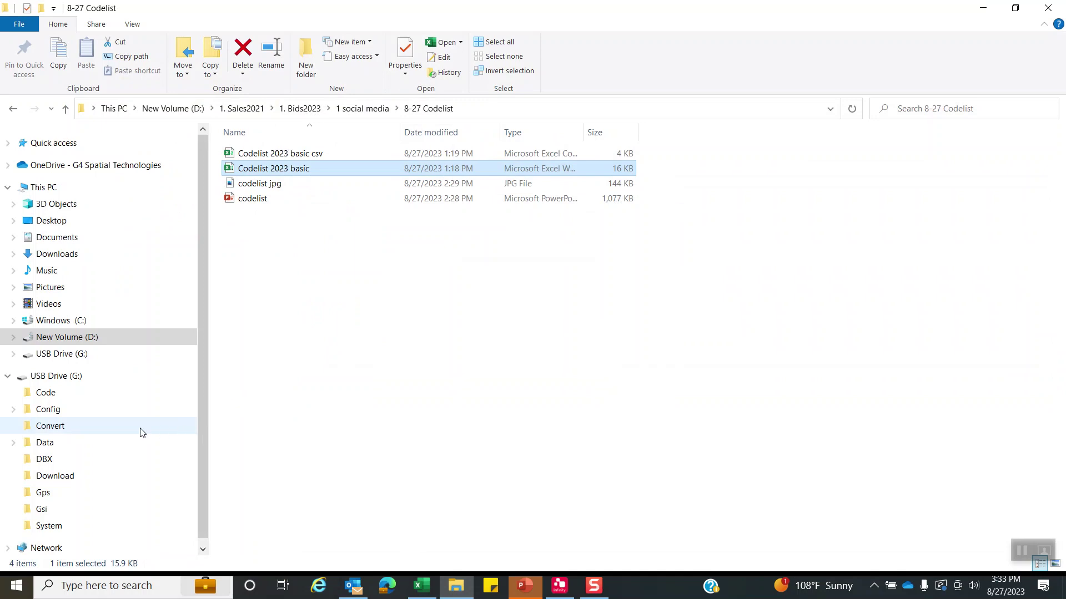
left_click(50, 394)
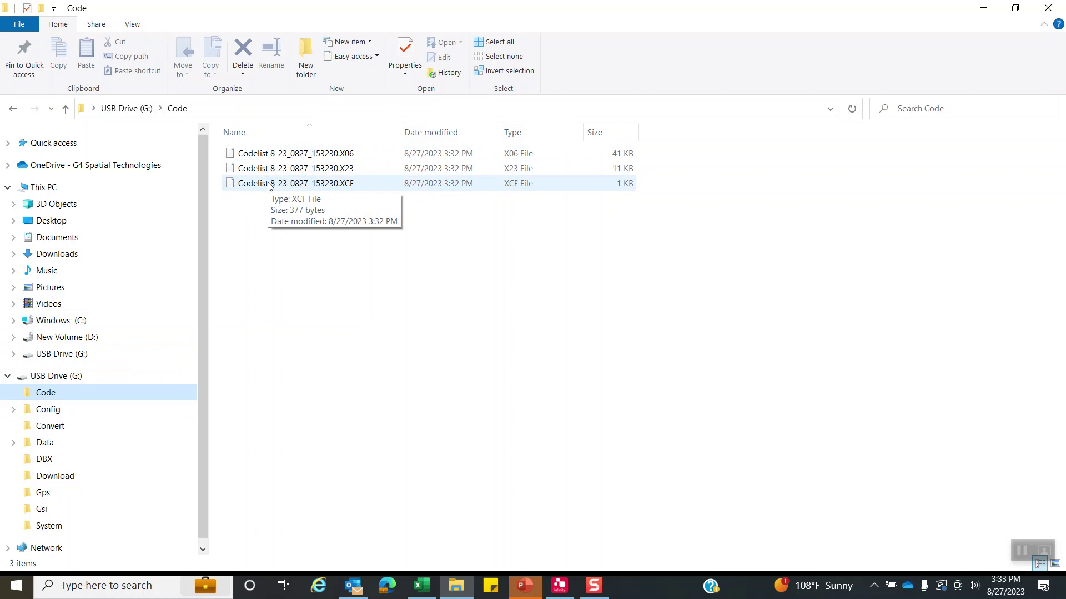
left_click(1048, 9)
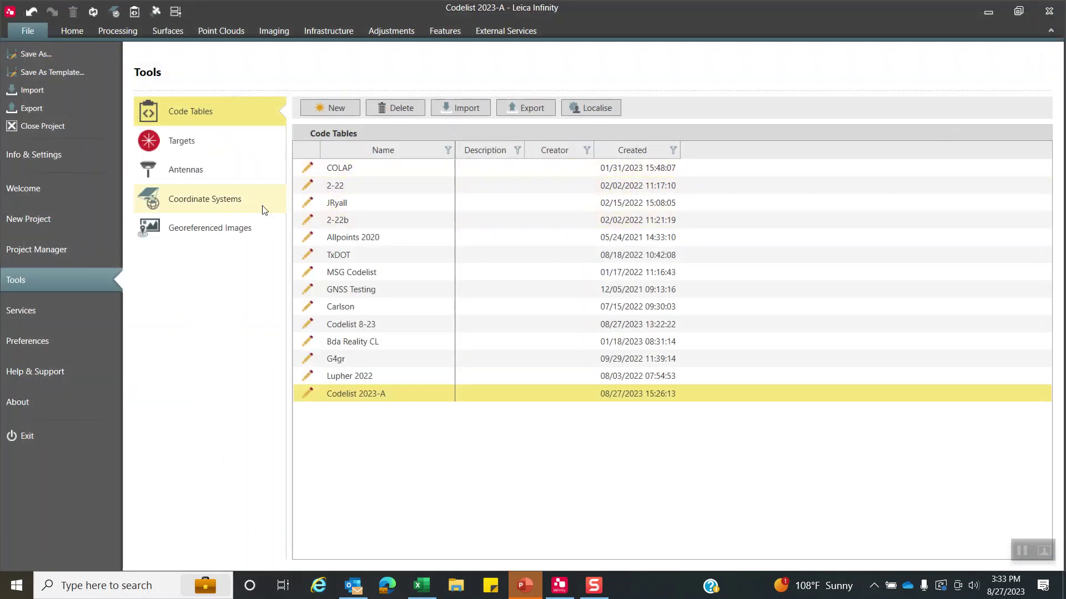